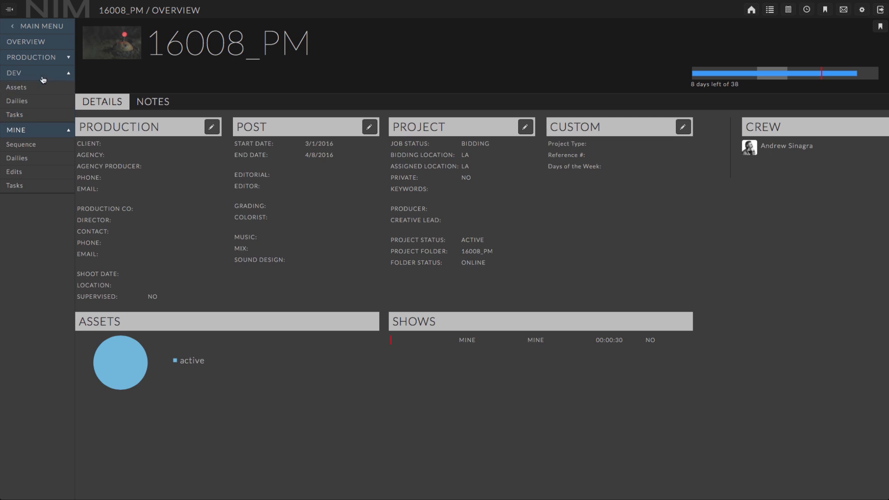
Step: Open the shot sequence page of the MINE show and switch to the Hiero/Nuke Studio timeline
click(38, 147)
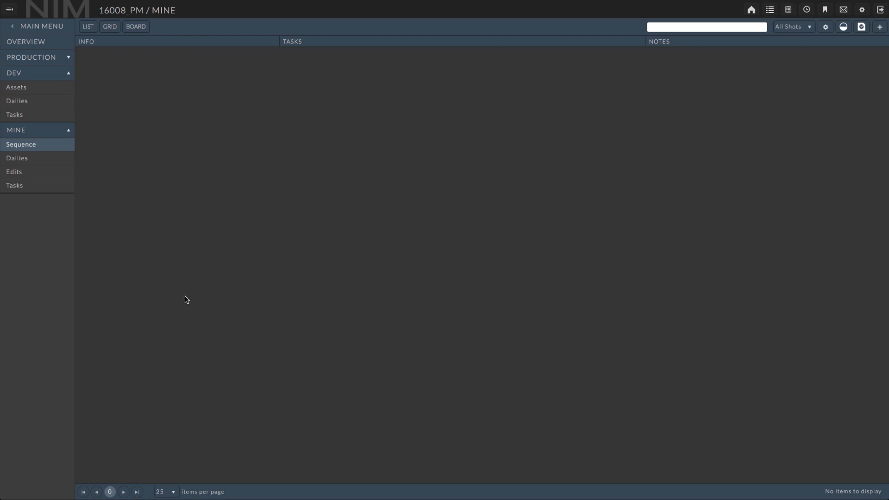
key(super+Tab)
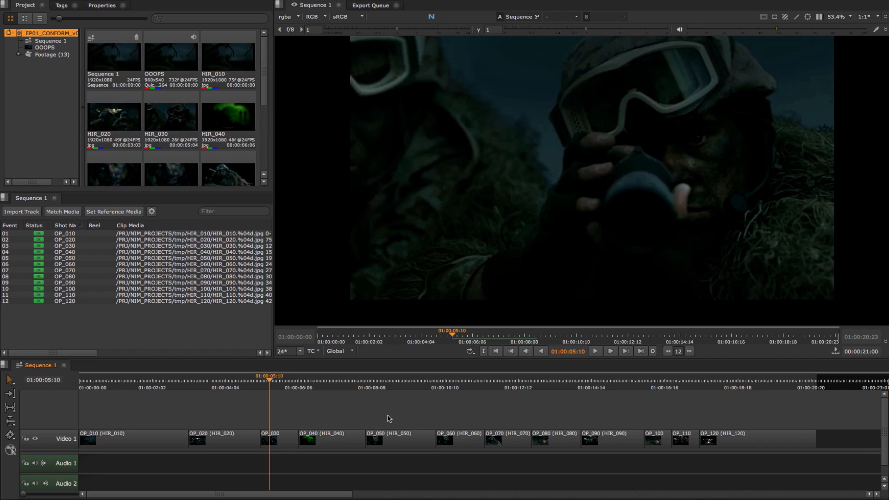
Step: Inspect the NIM commands and the export settings available for the OP_030 clip, closing the export without running it
right_click(284, 442)
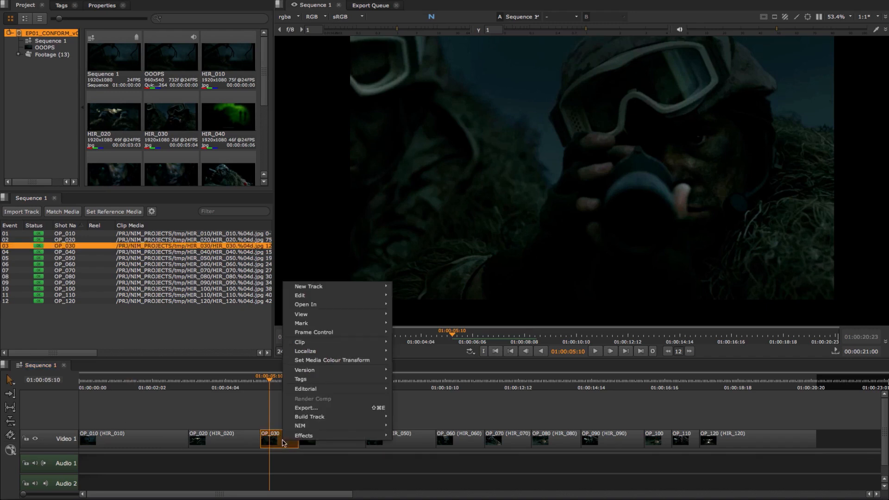
mouse_move(311, 428)
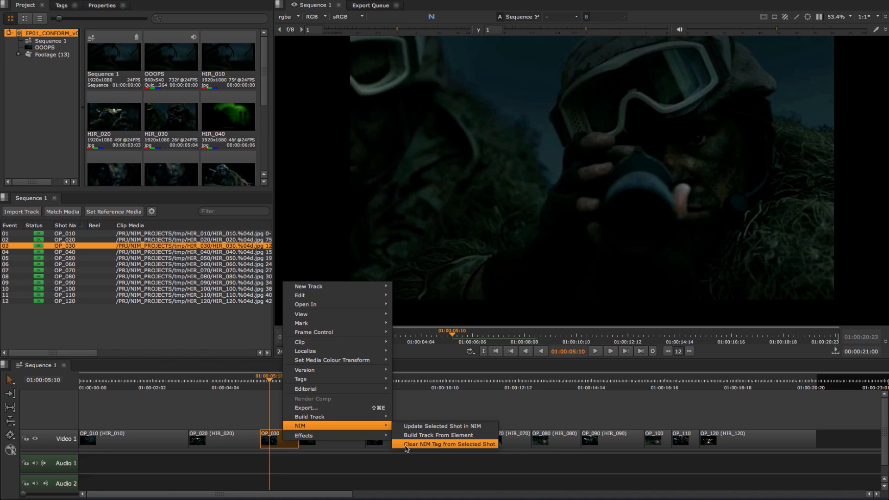
click(399, 404)
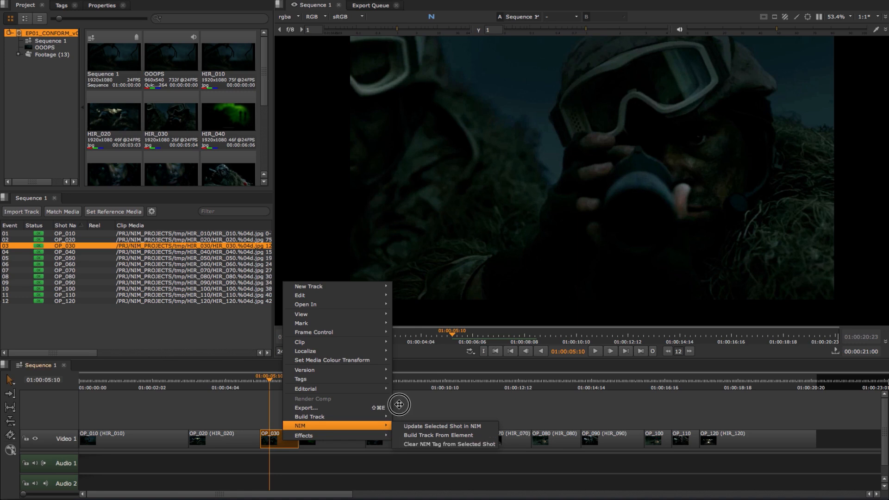
right_click(287, 439)
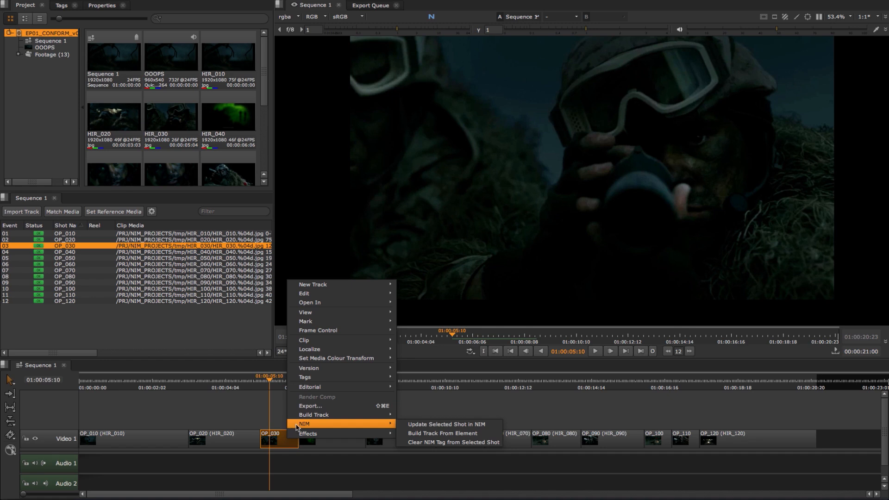
click(309, 406)
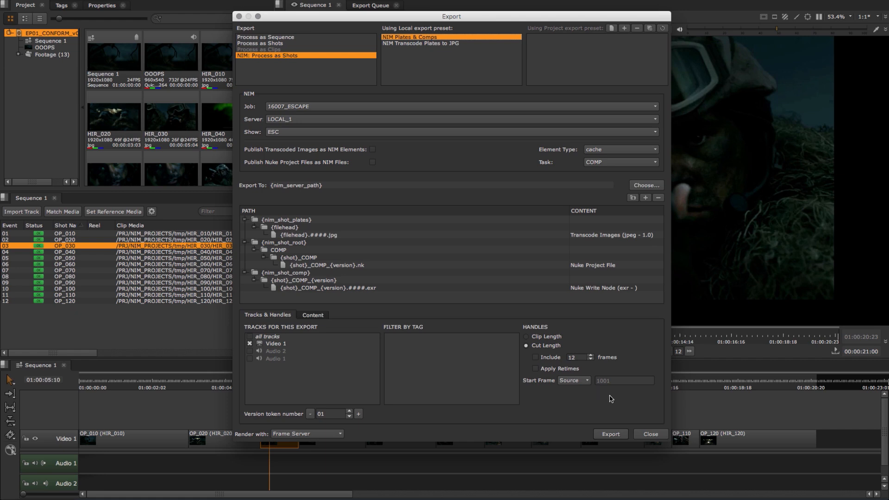
click(649, 434)
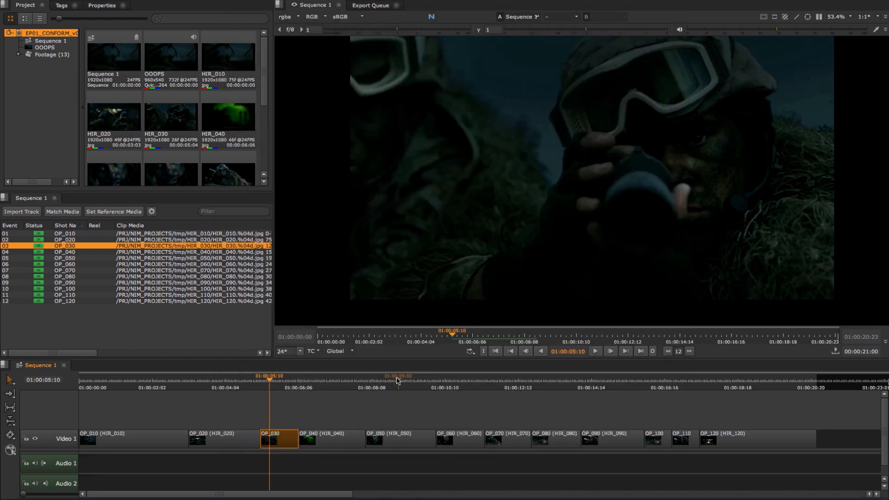
Step: Update all clips on the Video 1 track in NIM under job 16008_PM and show MINE
drag(134, 420, 770, 443)
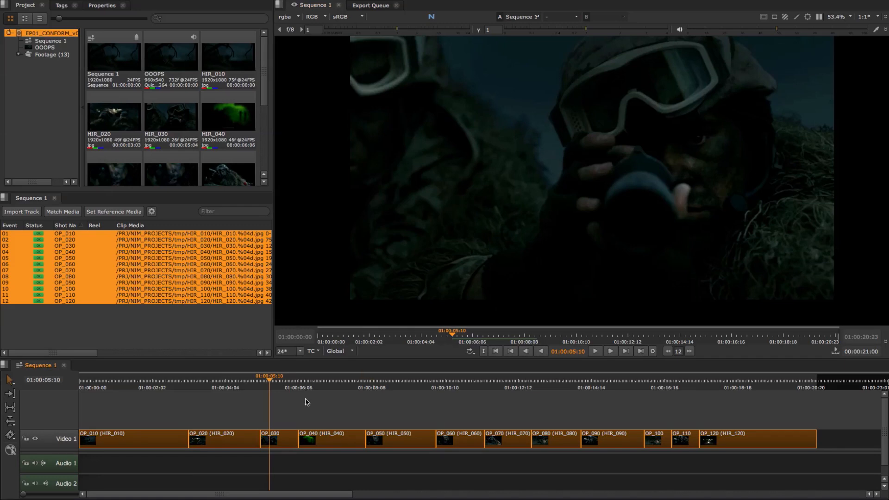
right_click(331, 439)
mouse_move(384, 426)
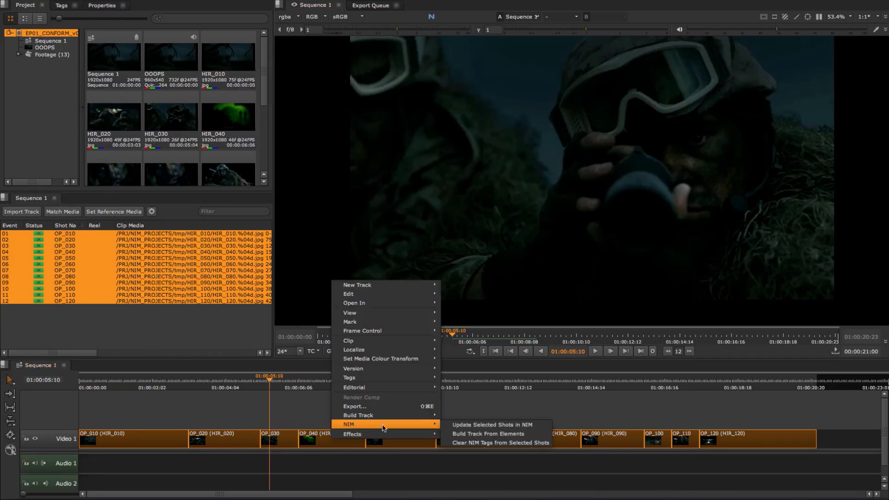
click(459, 425)
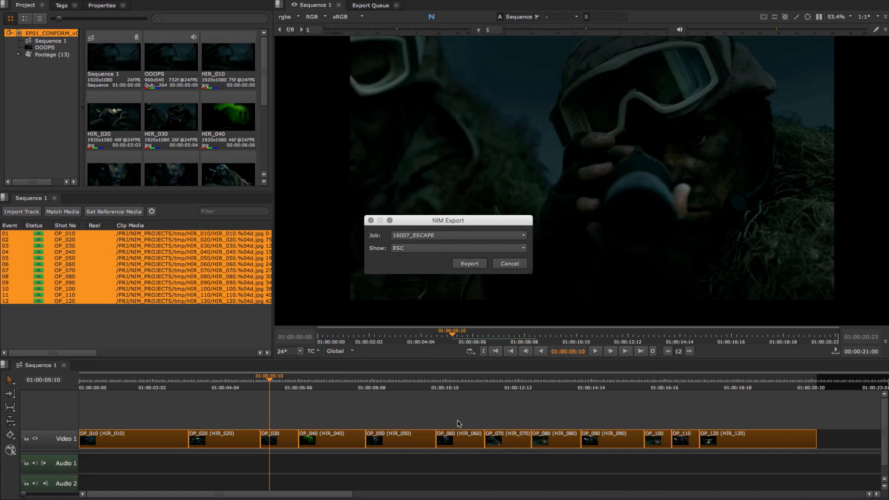
click(454, 236)
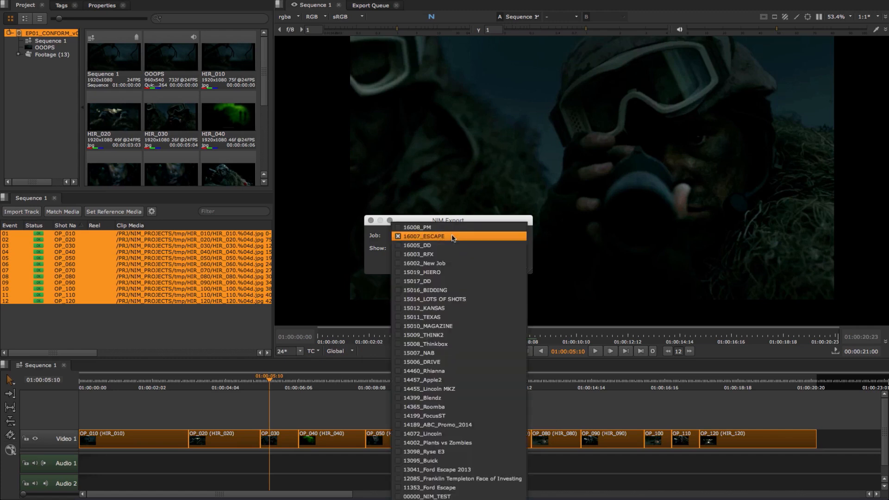
click(439, 228)
click(437, 250)
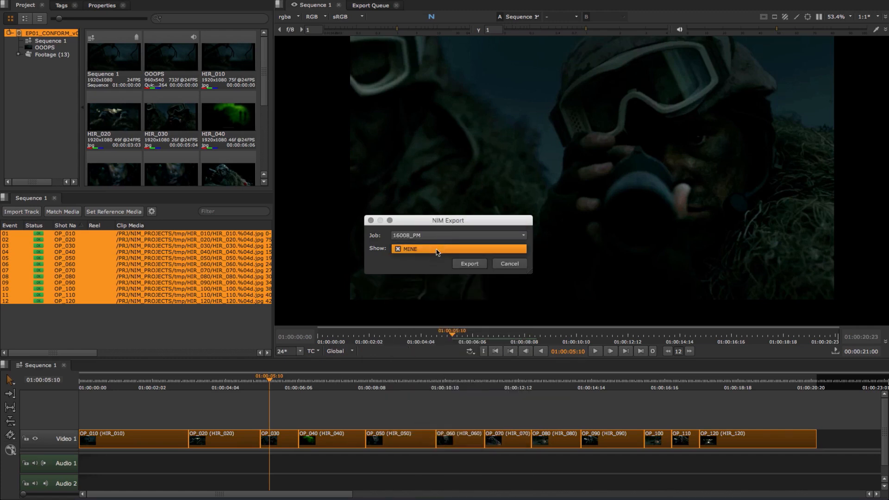
click(436, 252)
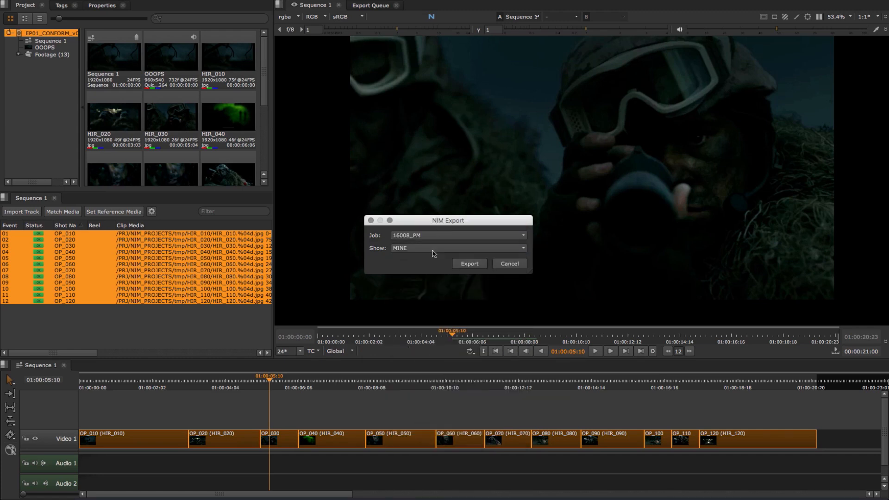
click(475, 266)
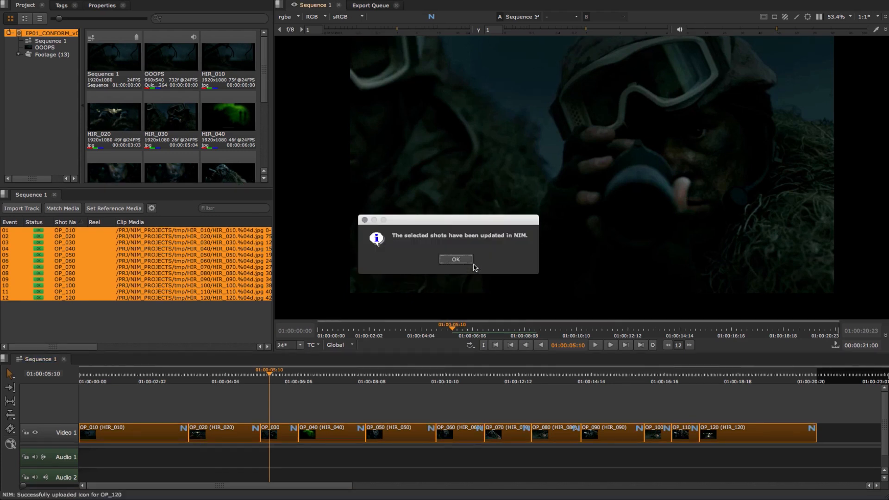
click(456, 260)
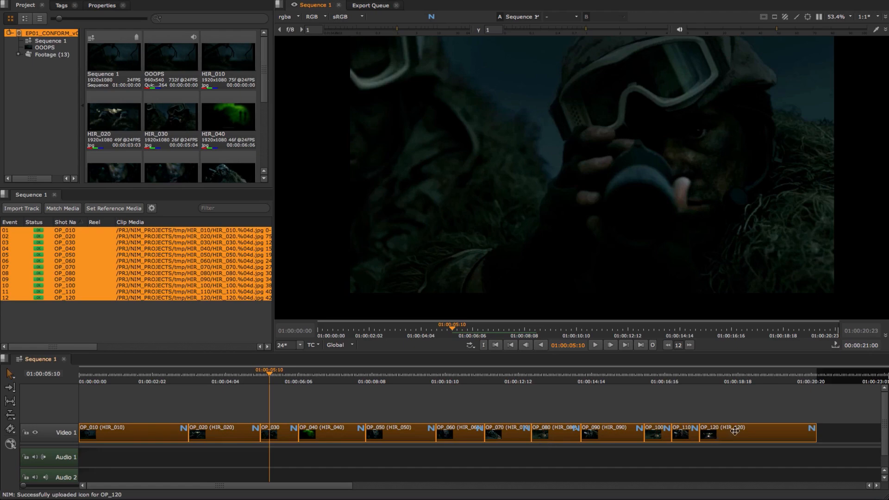
click(263, 411)
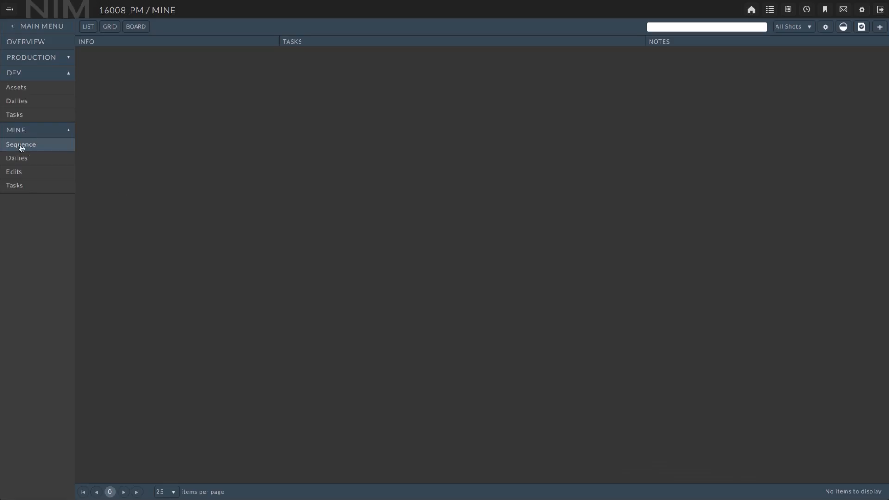
Step: Reload the MINE show's shot sequence in NIM and look through the listed shots, thumbnails and frame counts
click(21, 147)
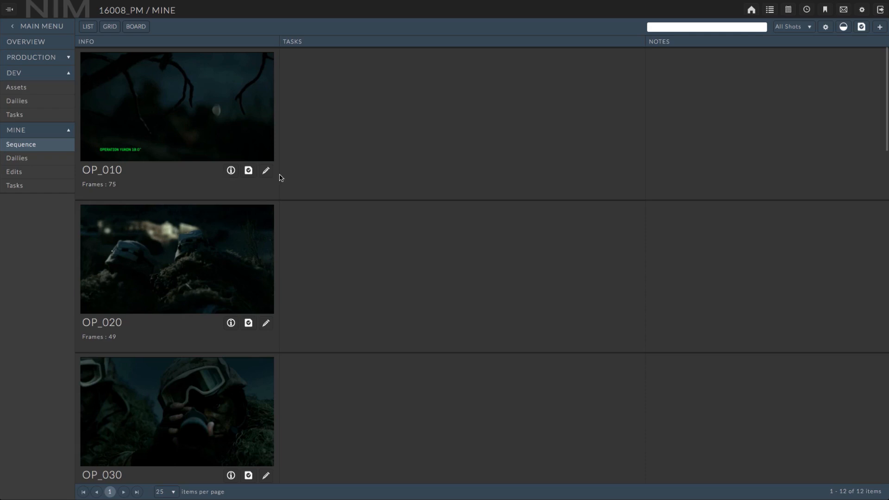
scroll(367, 231, down, 8)
scroll(368, 233, down, 10)
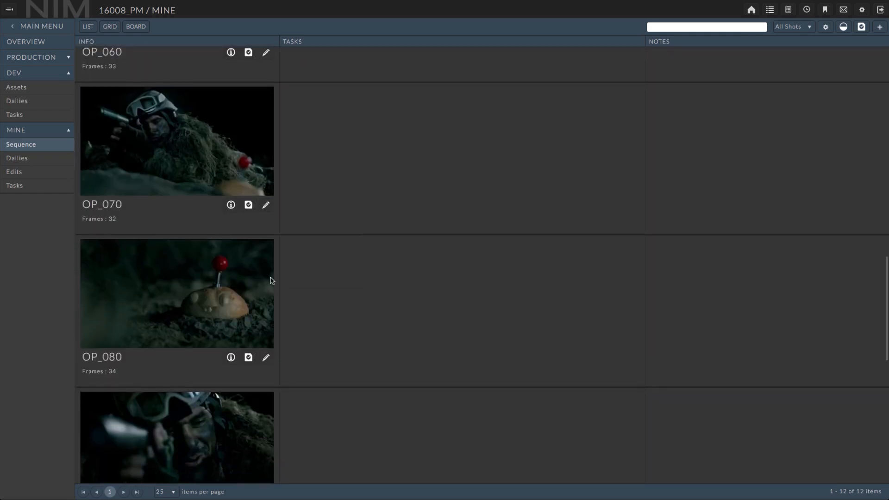
scroll(272, 279, down, 6)
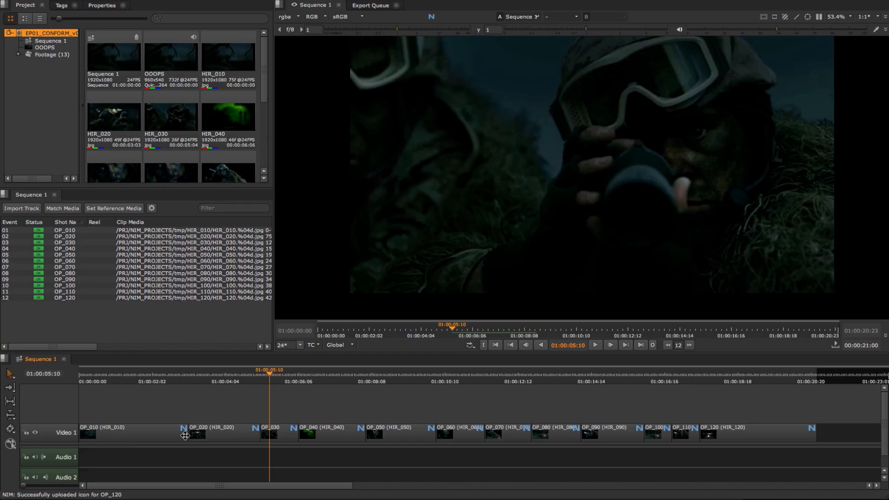
Step: Trim the end of the OP_010 clip to about two seconds and update that shot in NIM under job 16008_PM, show MINE
click(174, 435)
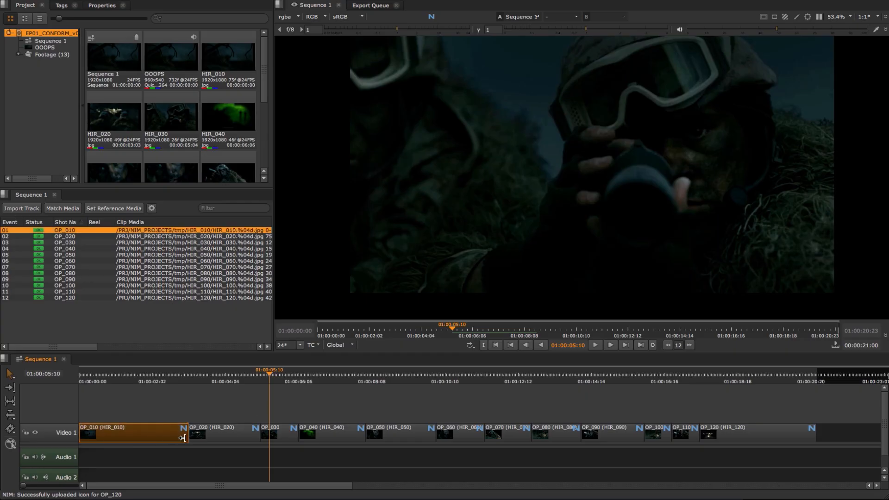
drag(171, 437, 148, 438)
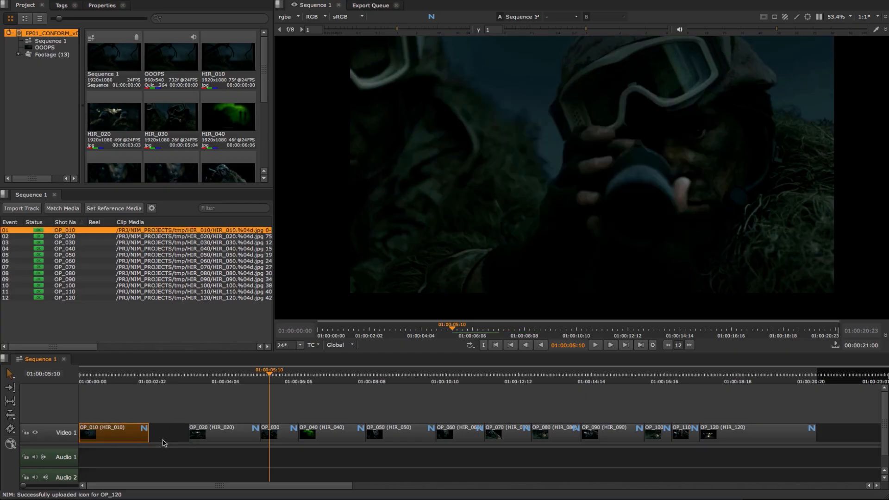
right_click(132, 437)
mouse_move(167, 424)
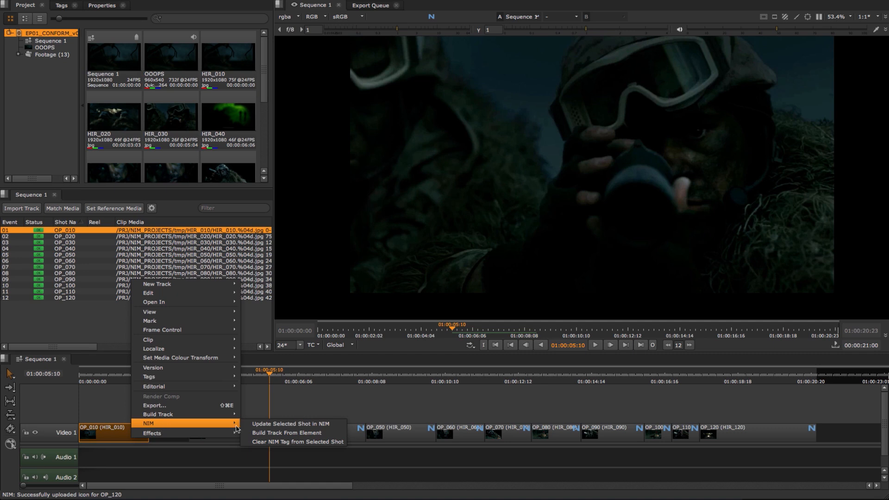
click(255, 423)
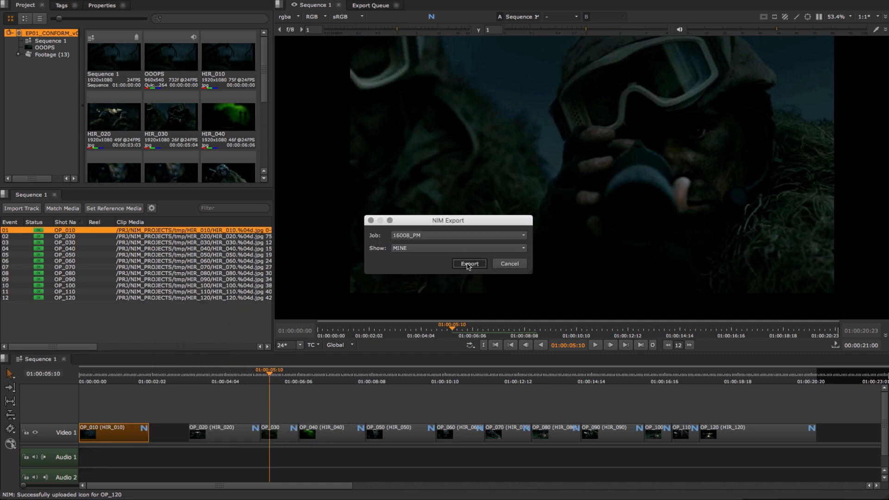
click(467, 266)
click(456, 259)
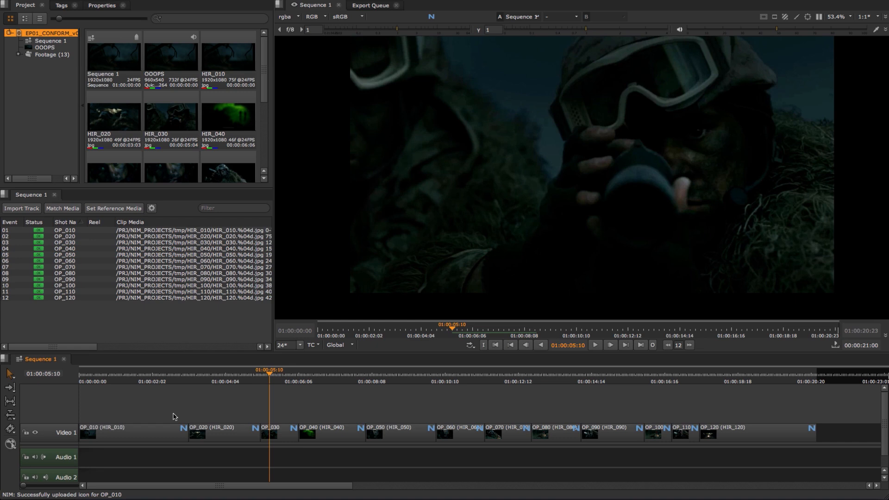
Step: Select all clips on the Video 1 track and set the project's export shot preset to NIM Plates & Comps
drag(157, 391, 745, 435)
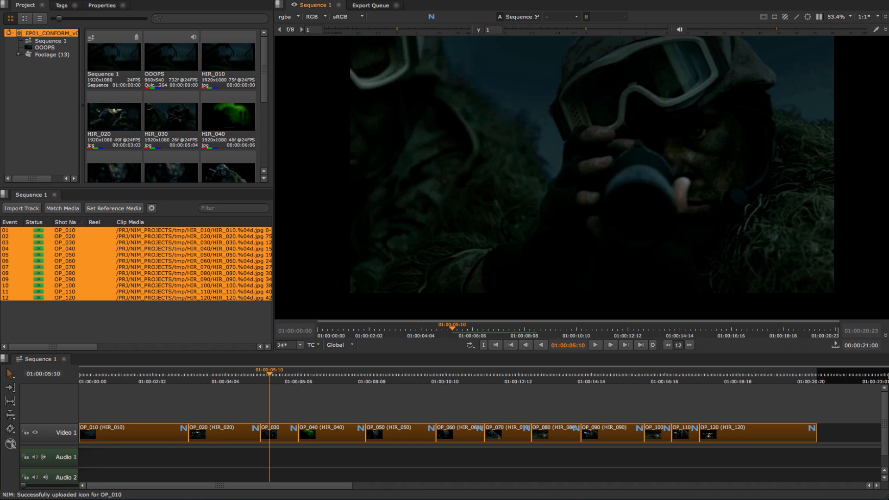
click(305, 0)
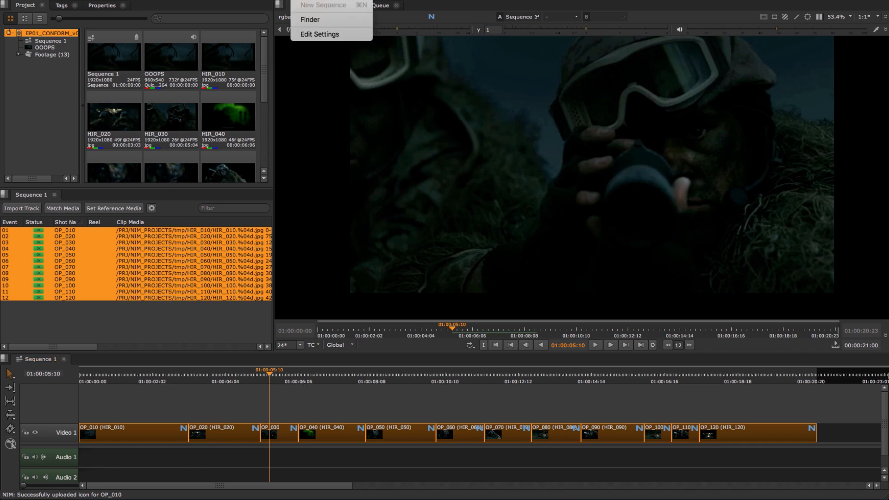
click(312, 34)
click(244, 241)
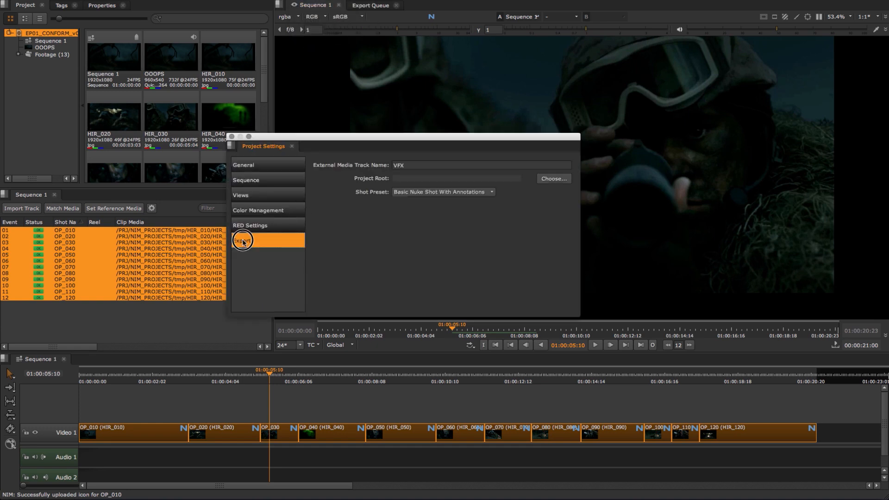
click(450, 198)
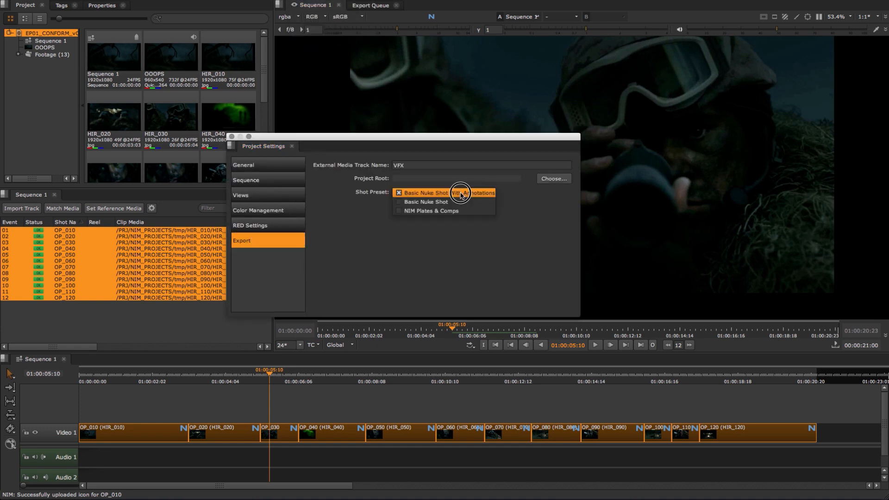
click(451, 214)
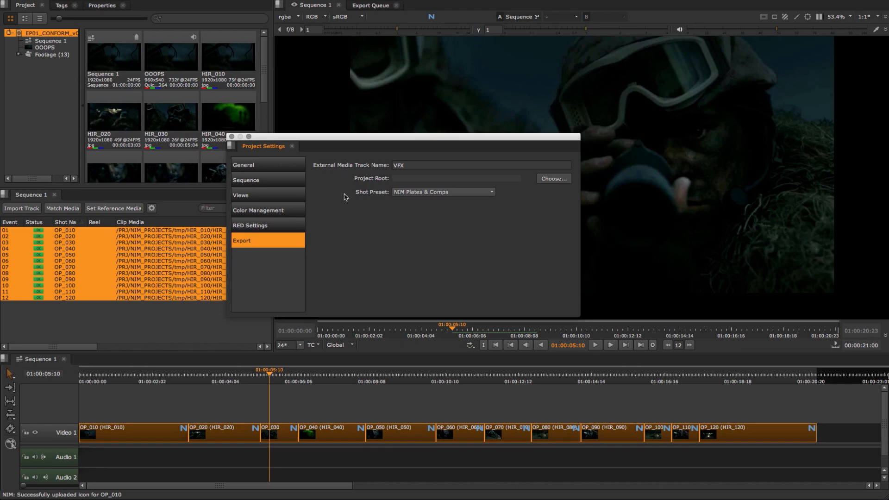
click(232, 137)
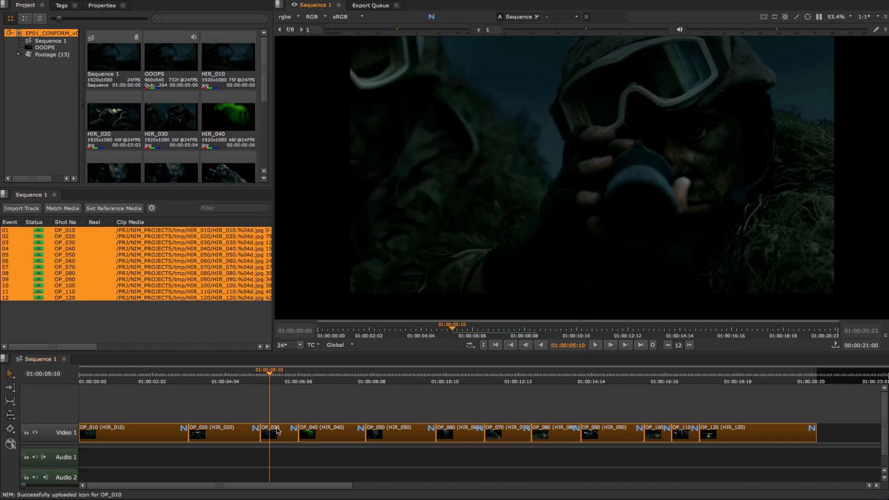
Step: Set up the selected clips' NIM Plates & Comps export with job 16008_PM, server LOCAL_1 and show MINE
right_click(278, 433)
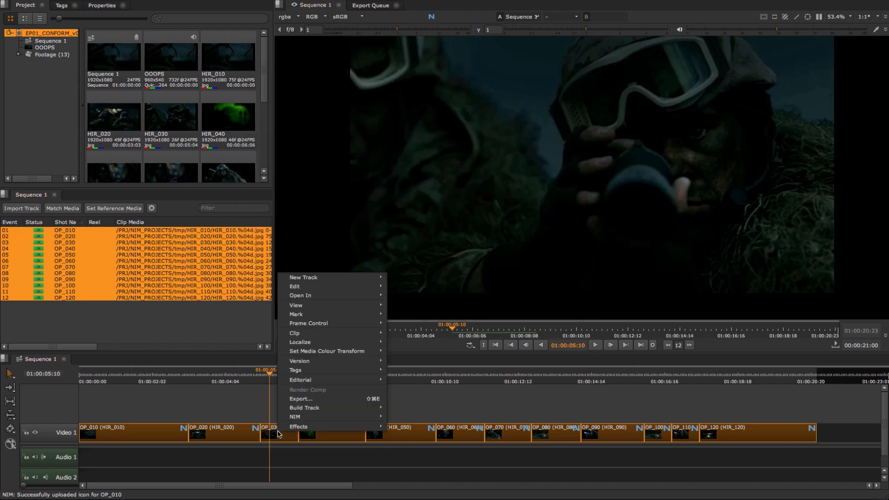
click(298, 398)
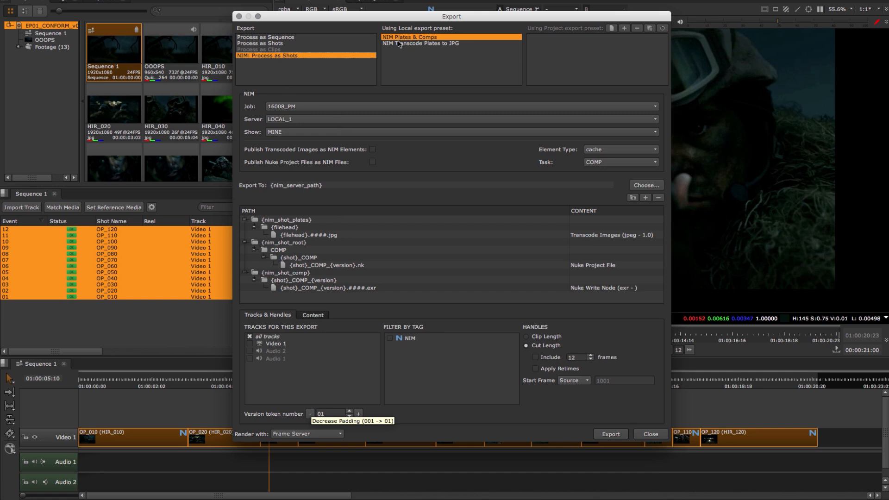
click(390, 110)
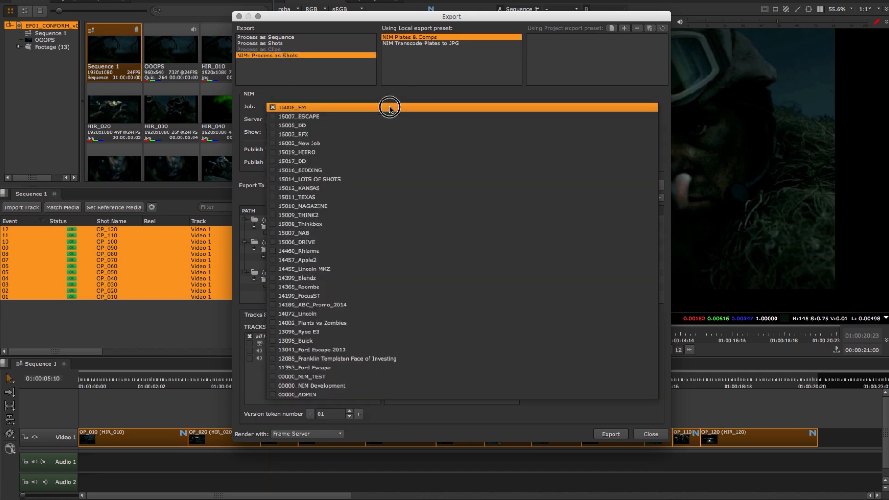
click(391, 110)
click(378, 122)
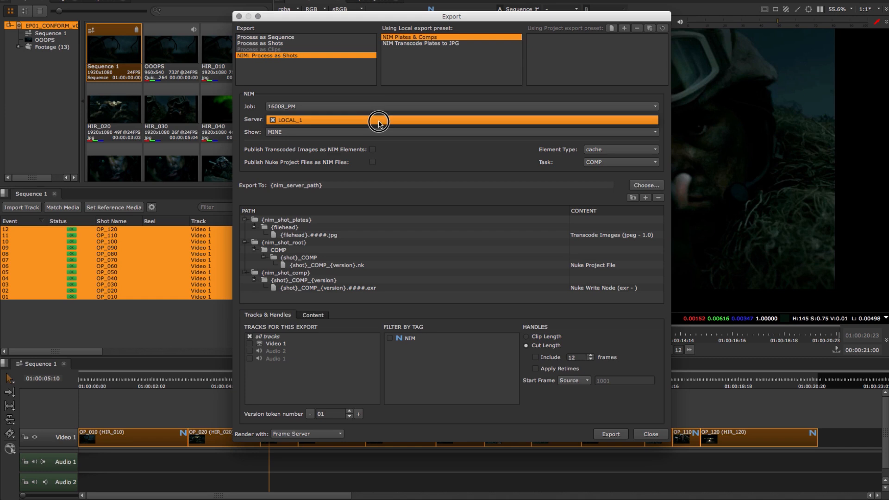
click(379, 121)
click(362, 130)
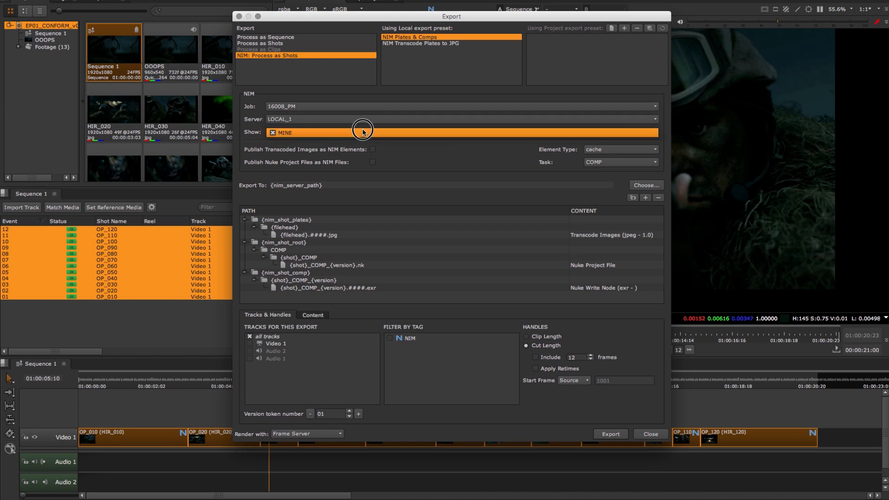
click(362, 130)
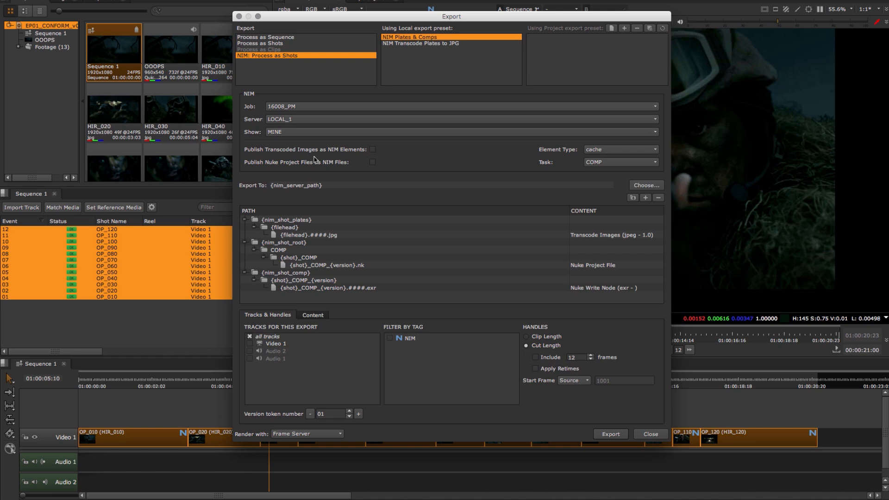
Step: Publish the transcoded images as plates elements and the Nuke project files under task COMP, and start the export
click(372, 153)
click(594, 150)
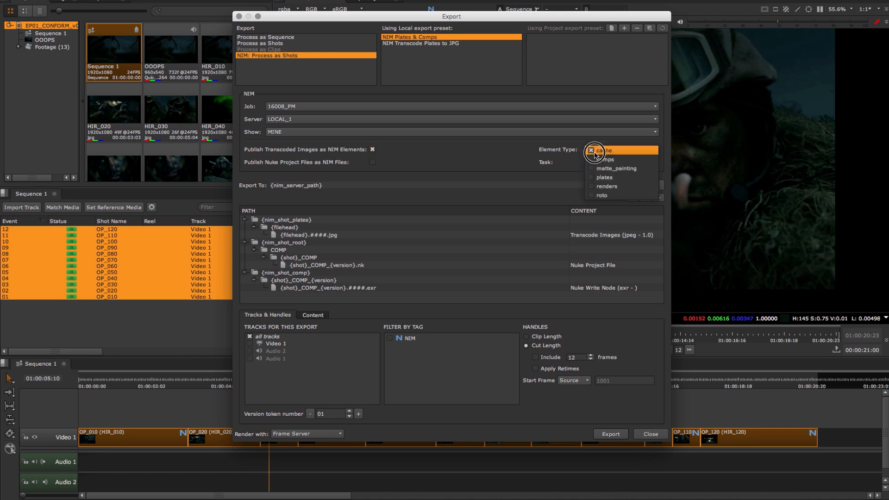
click(594, 179)
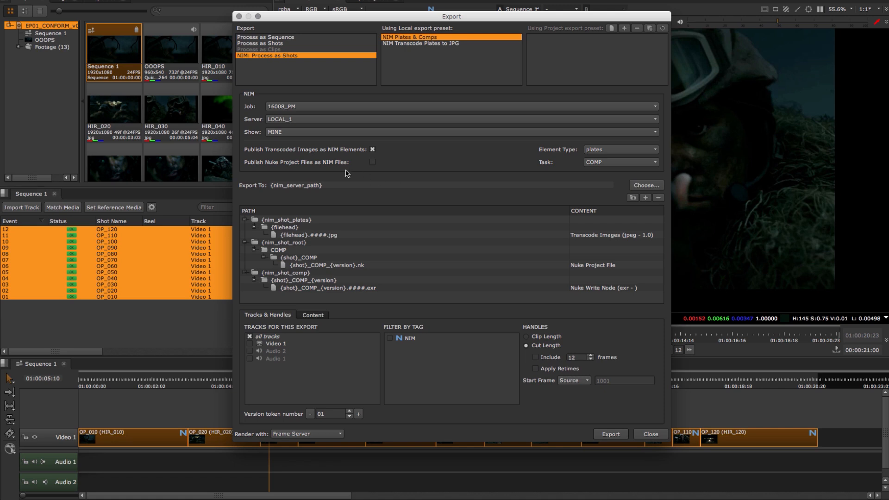
click(373, 162)
click(623, 162)
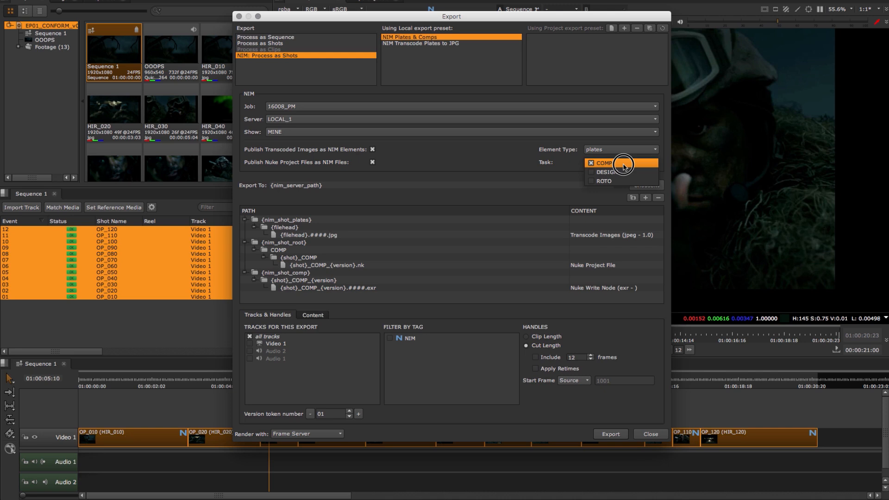
click(623, 165)
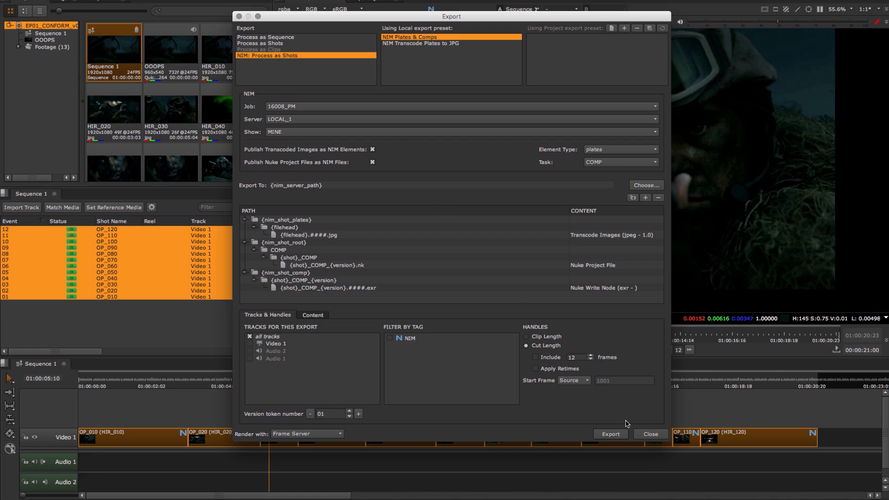
click(606, 434)
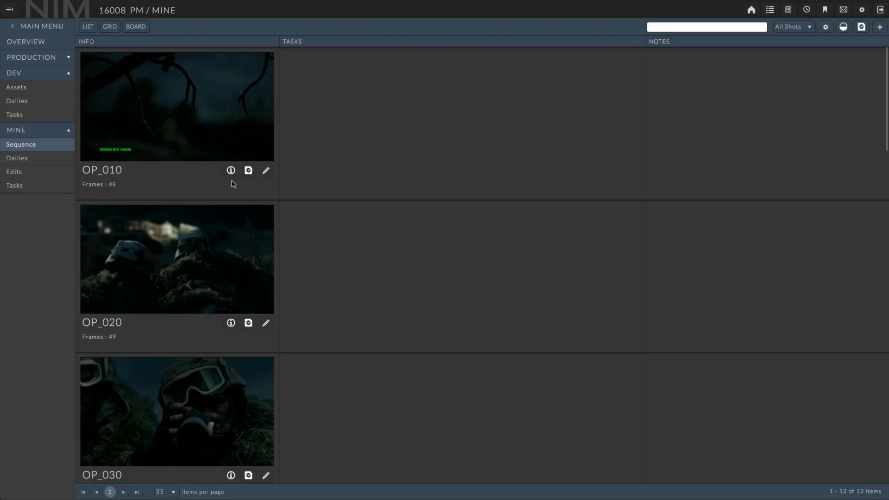
Step: In NIM, inspect shot OP_010's published elements and the file versions under OP_010_COMP
click(230, 170)
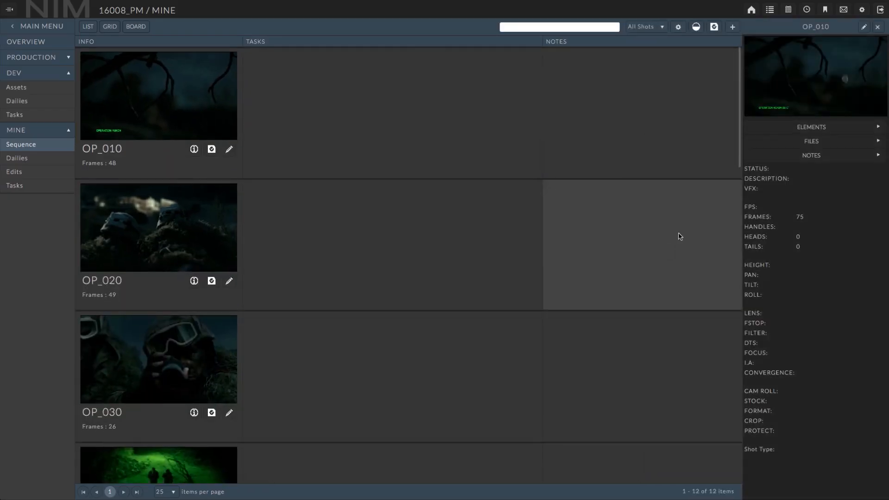
click(799, 127)
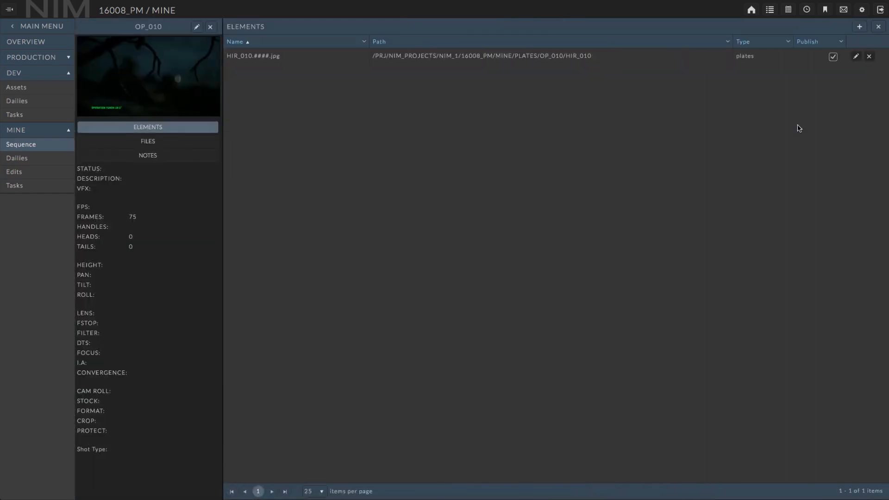
click(454, 60)
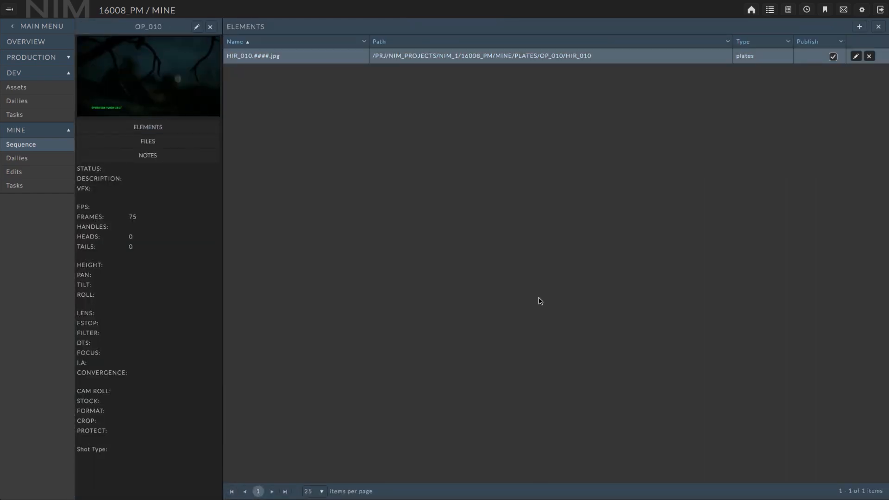
click(188, 146)
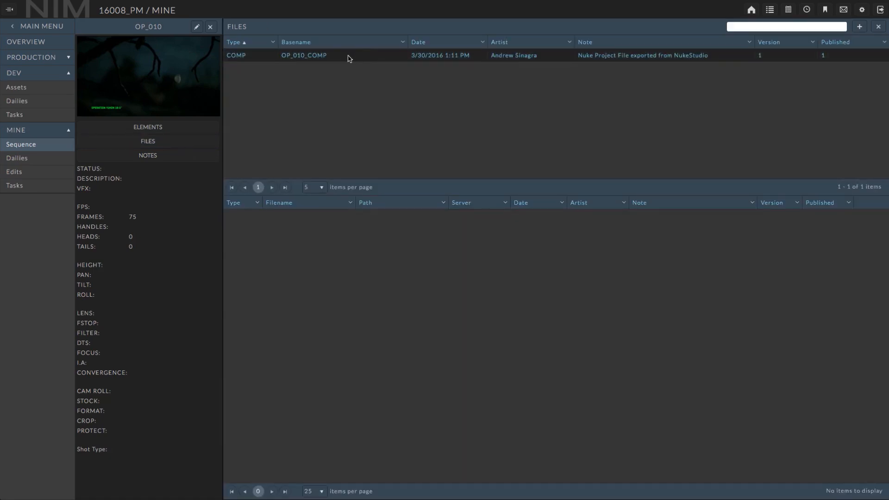
click(348, 58)
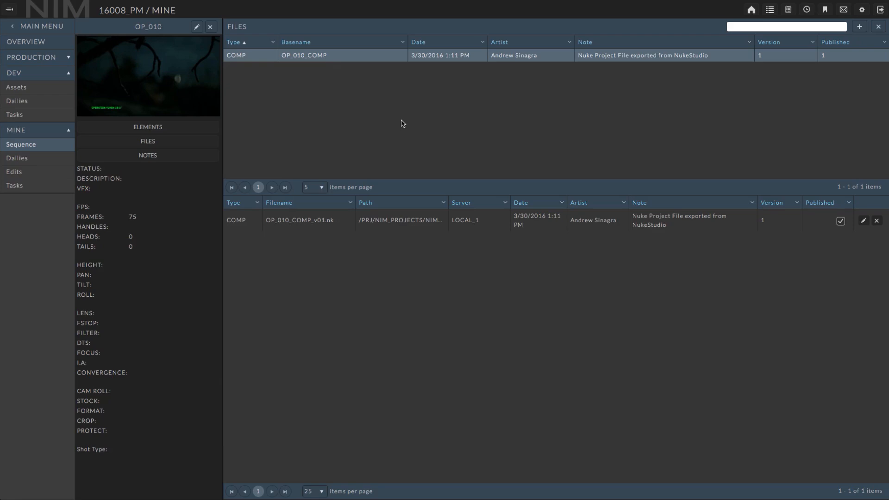
click(353, 224)
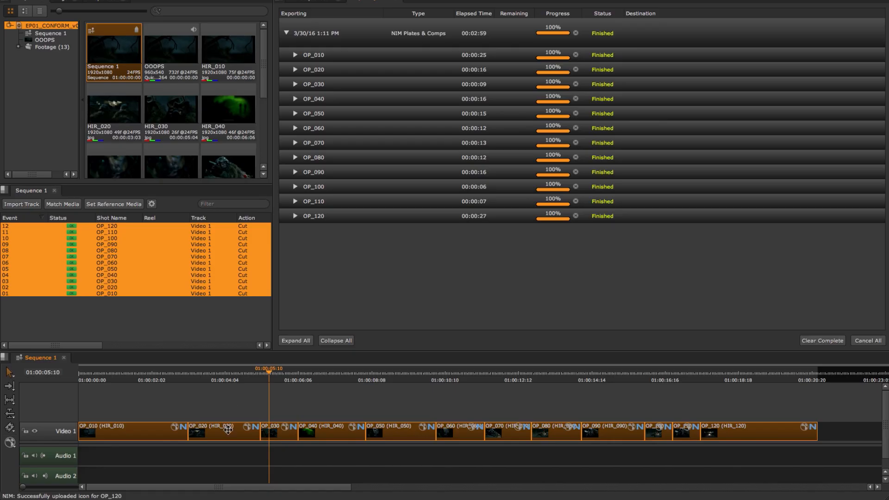
Step: In Nuke Studio, build a track from the selected shots' NIM plates elements and move the playhead to 01:00:05:20
right_click(228, 431)
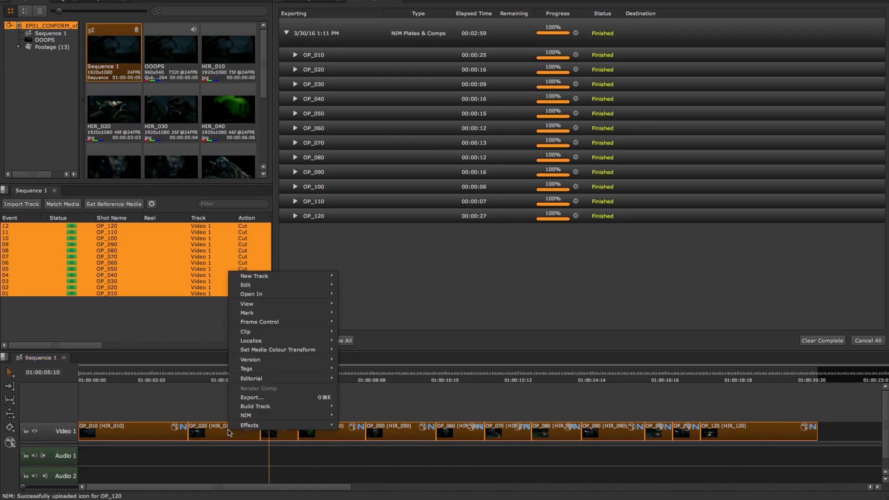
mouse_move(268, 415)
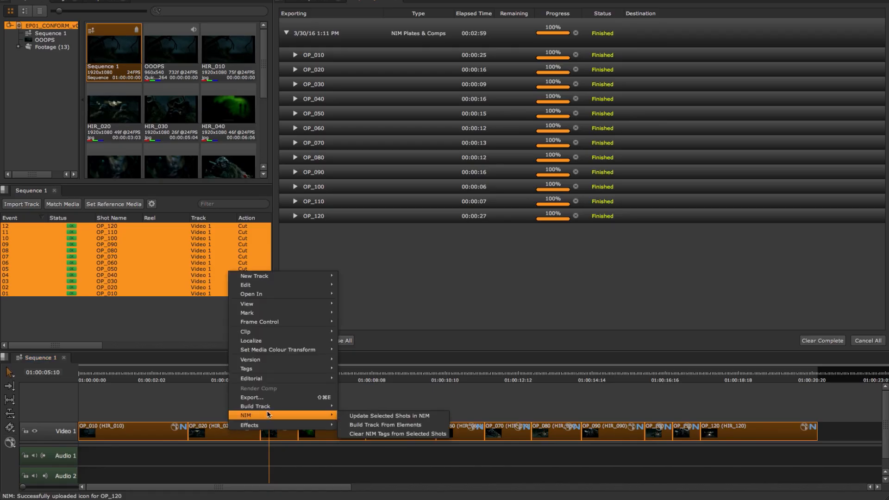
click(351, 425)
click(475, 250)
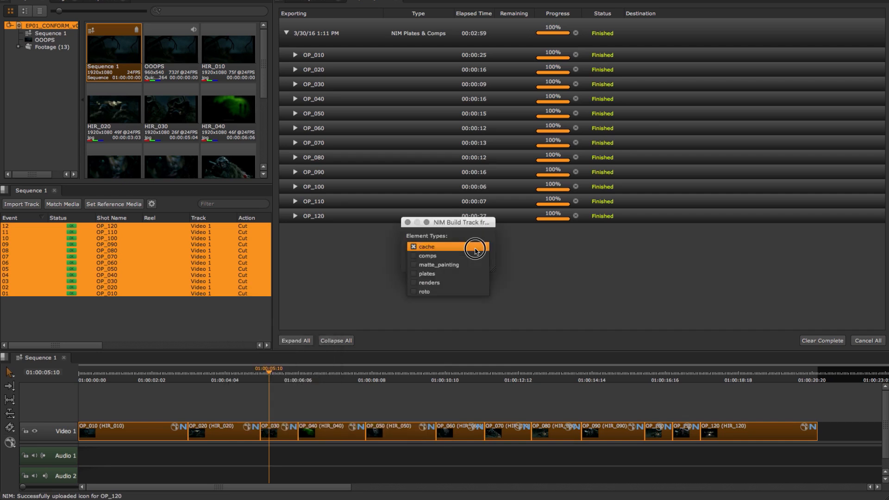
click(457, 274)
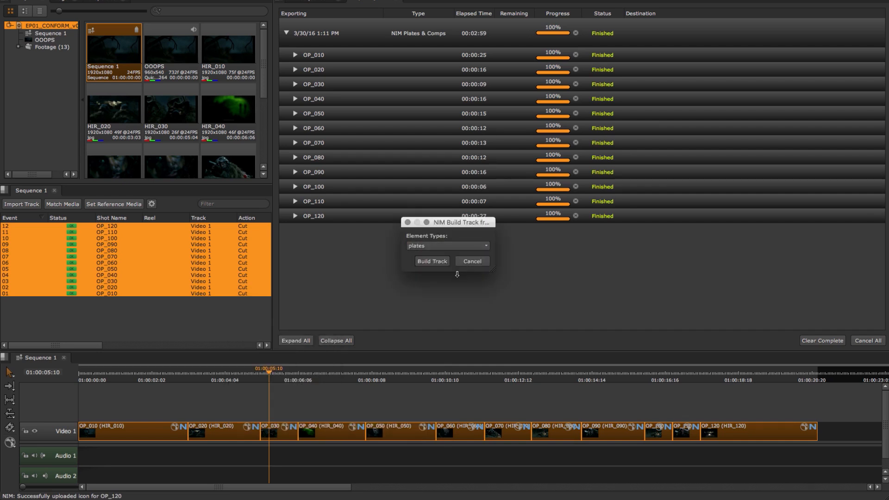
click(432, 261)
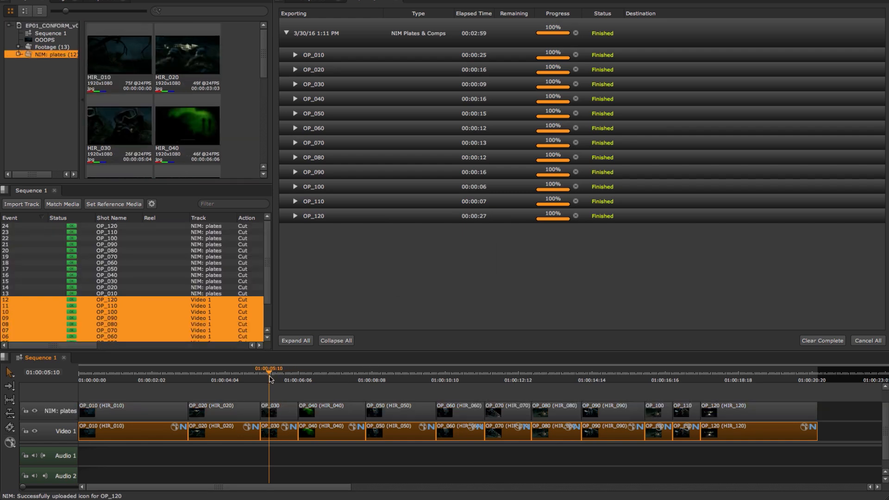
mouse_move(271, 379)
mouse_down()
mouse_move(744, 380)
mouse_move(284, 381)
mouse_up()
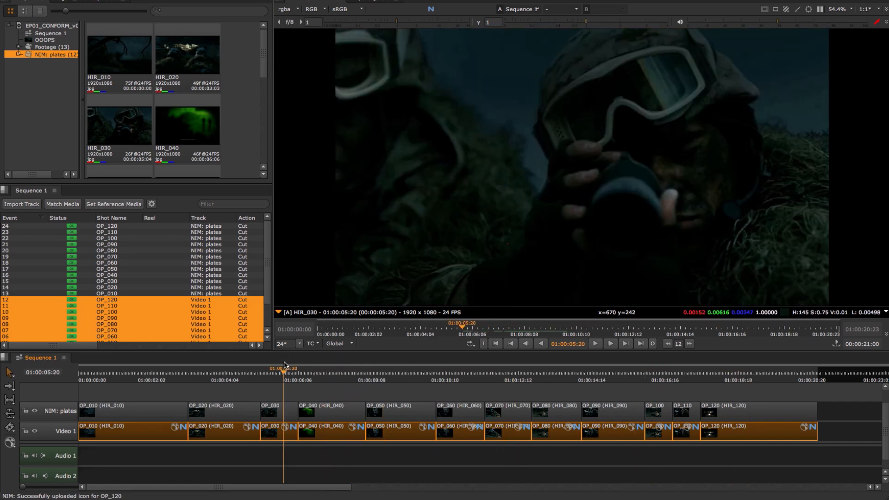
Step: Build a track named VFX from the NIM Plates & Comps export structure, using the {shot}_COMP_{version}.nk project files
right_click(237, 433)
mouse_move(270, 413)
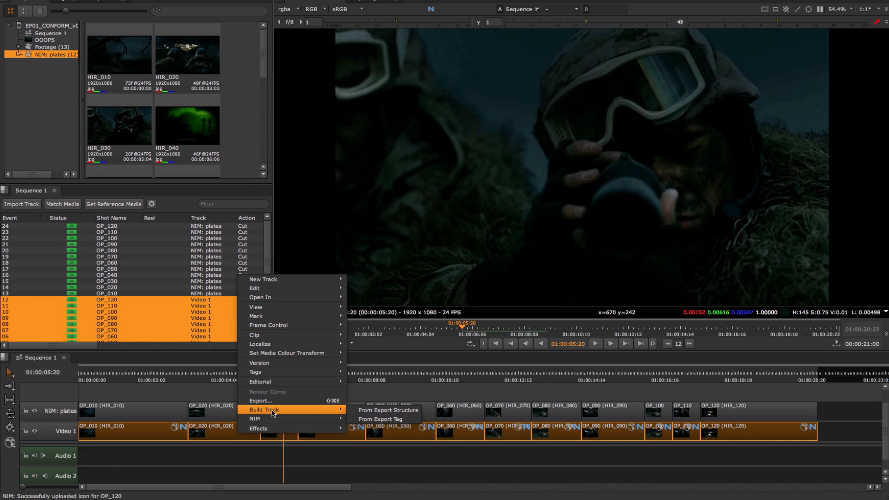
click(386, 410)
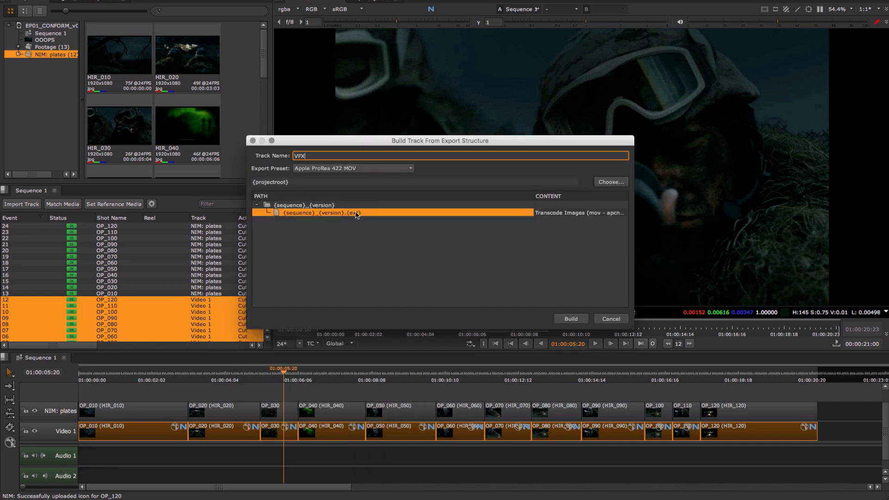
click(392, 169)
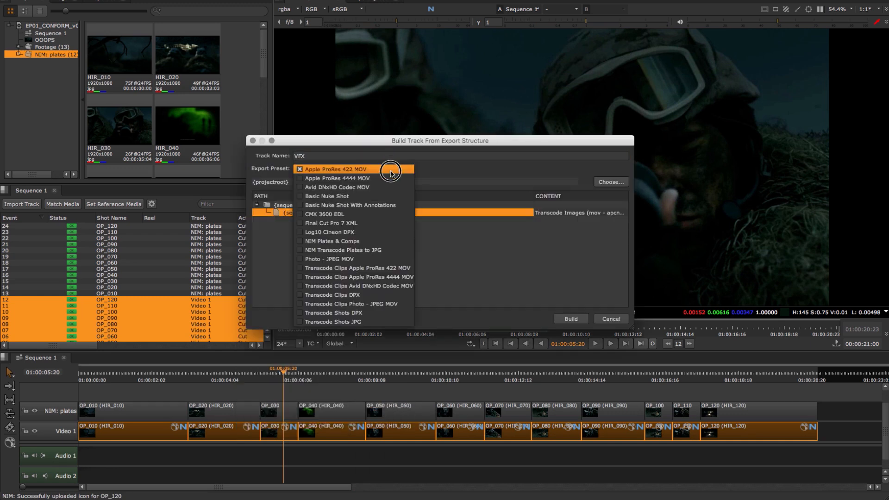
click(360, 241)
click(353, 253)
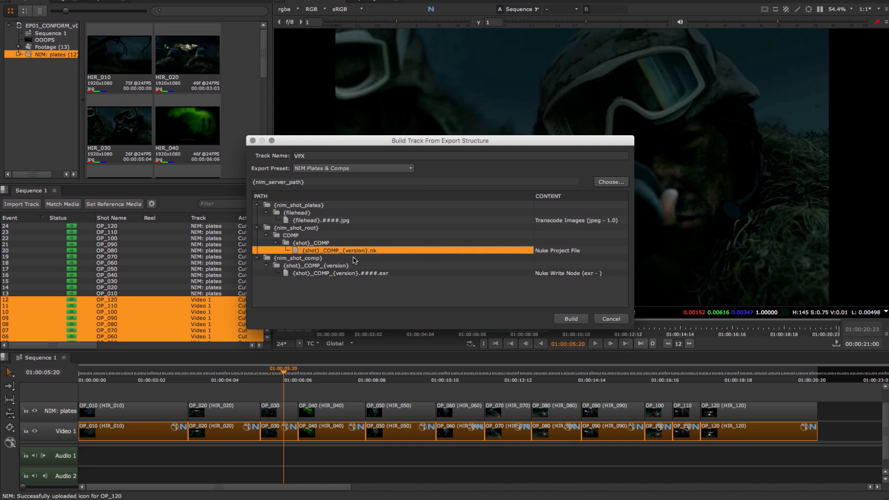
click(573, 320)
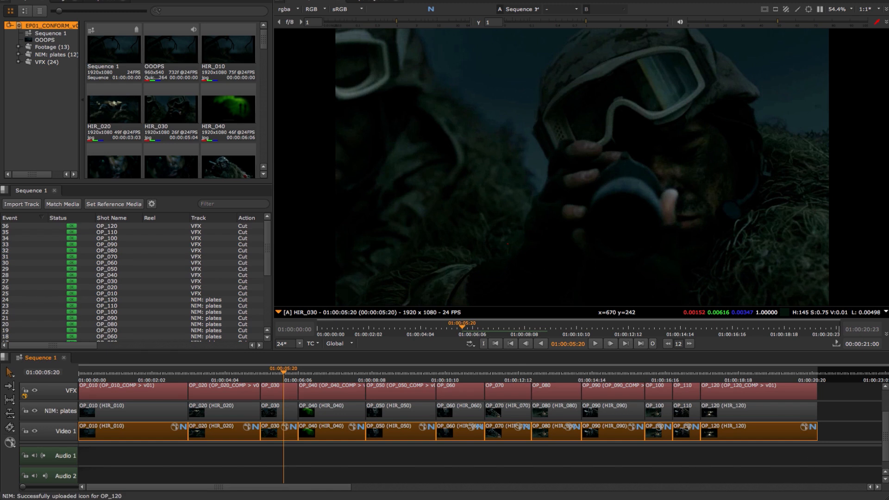
scroll(887, 430, up, 2)
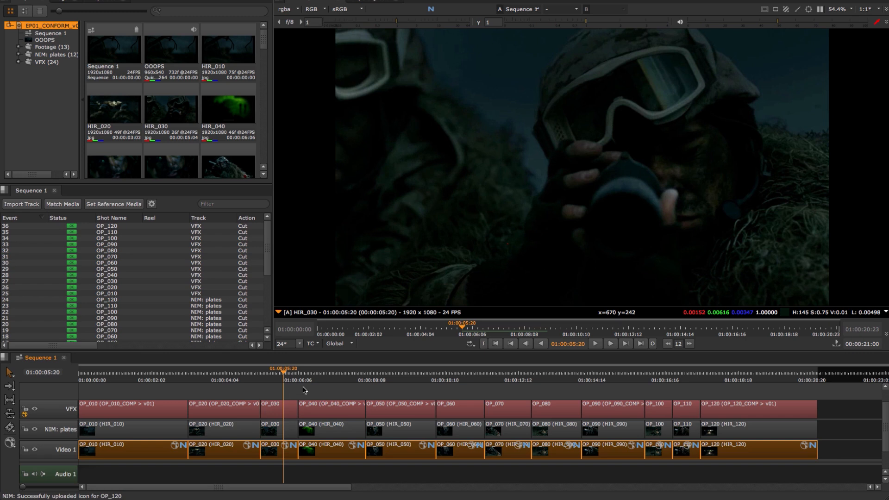
right_click(278, 408)
click(320, 369)
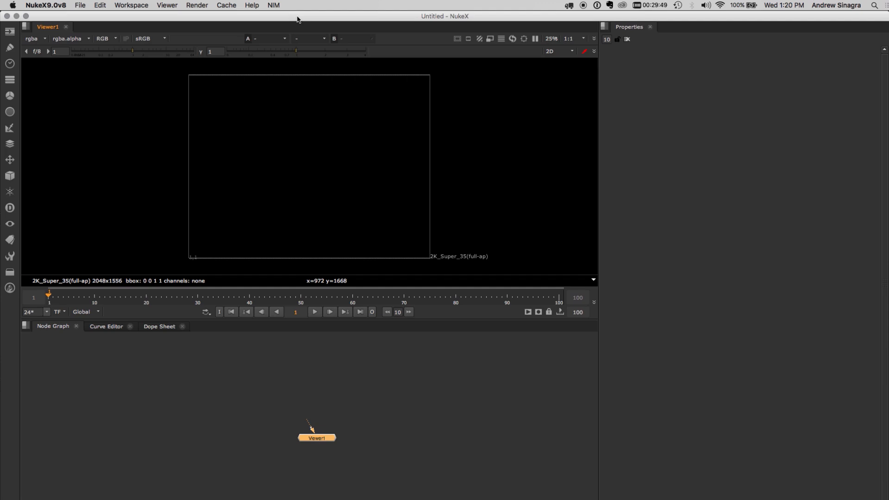
Step: Open OP_030_COMP_v01.nk from NIM, under job 16008_PM, show MINE, shot OP_030, task COMP and basename OP_030_COMP
click(273, 6)
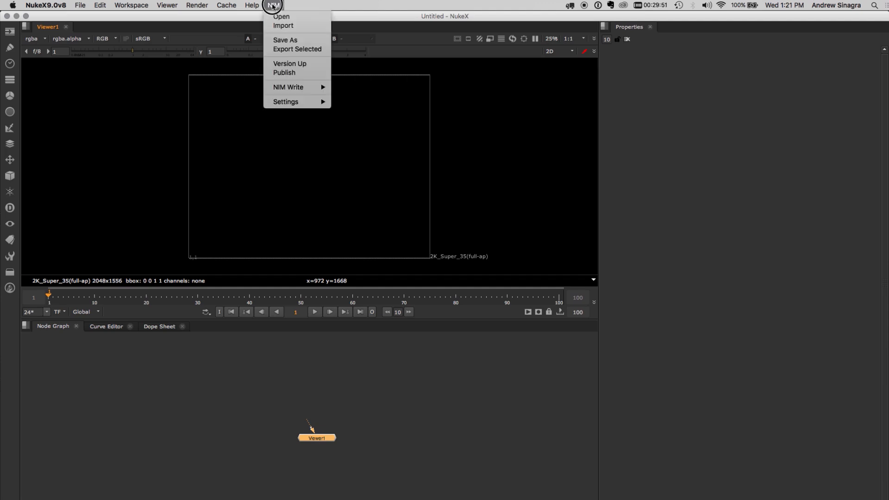
click(282, 17)
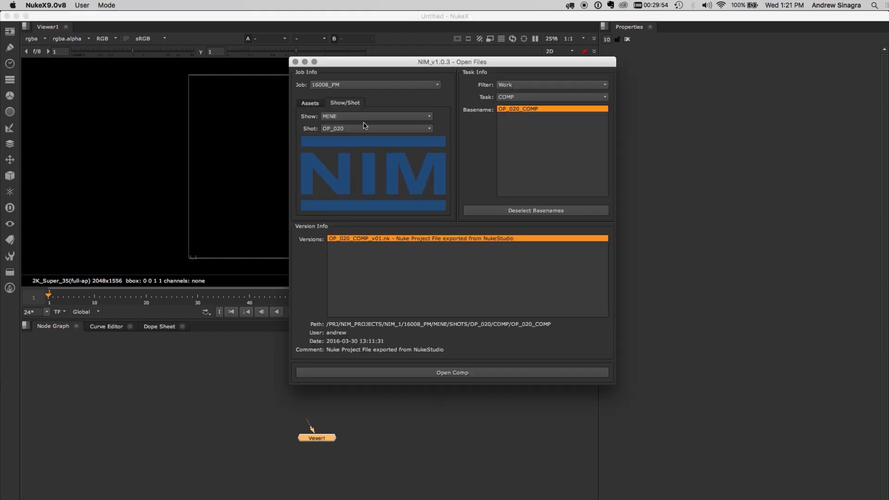
click(378, 85)
click(378, 31)
click(378, 129)
click(379, 138)
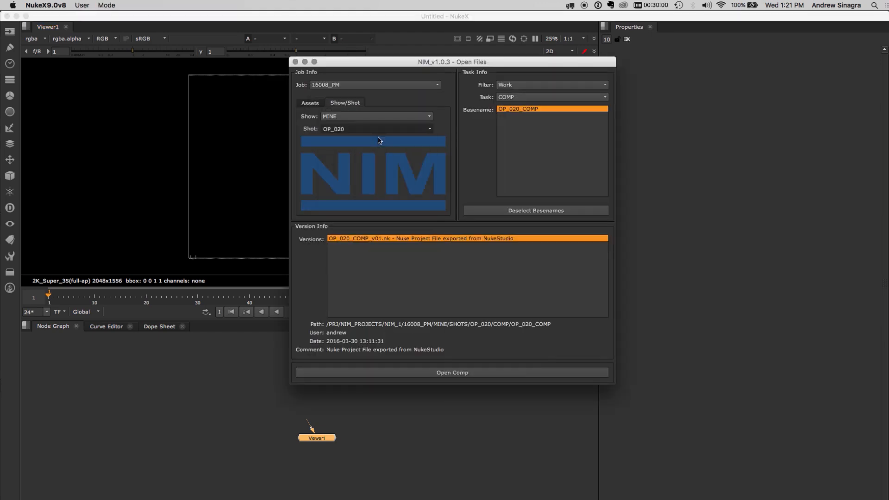
click(528, 97)
click(529, 99)
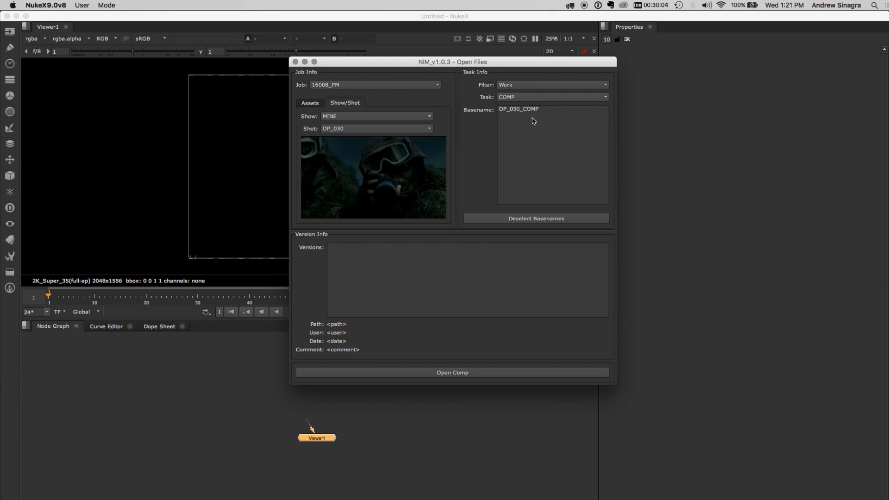
click(529, 109)
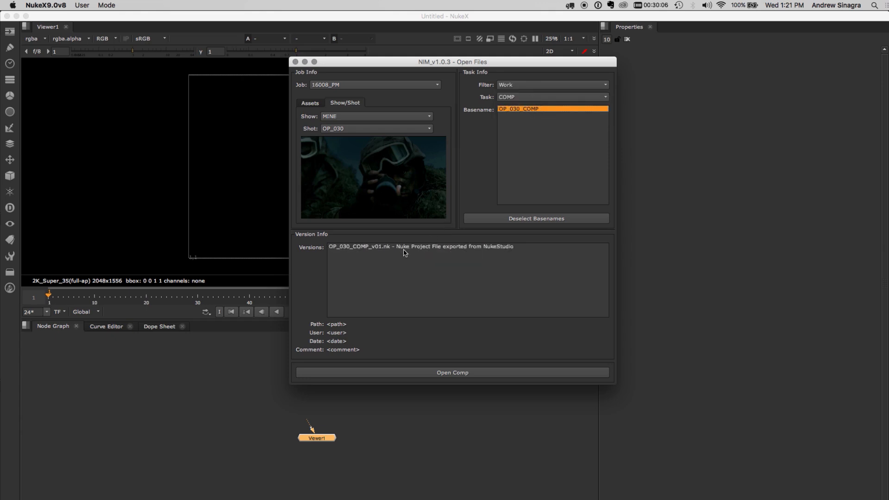
click(386, 246)
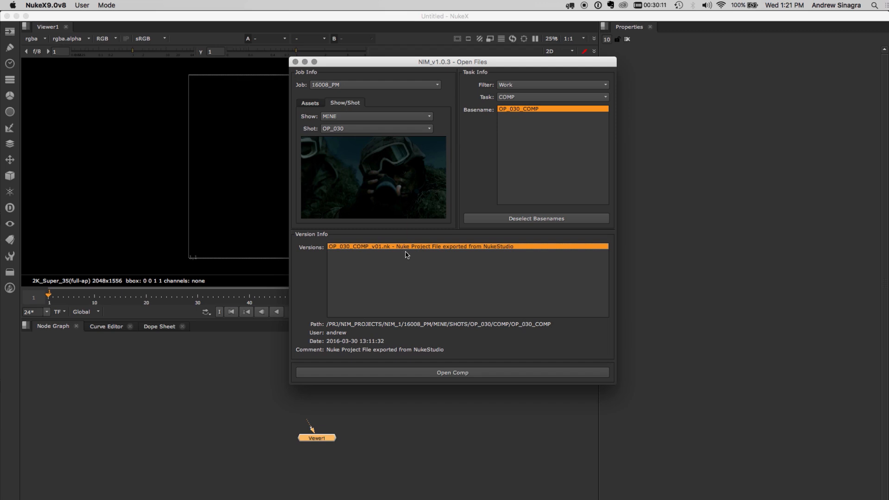
click(440, 374)
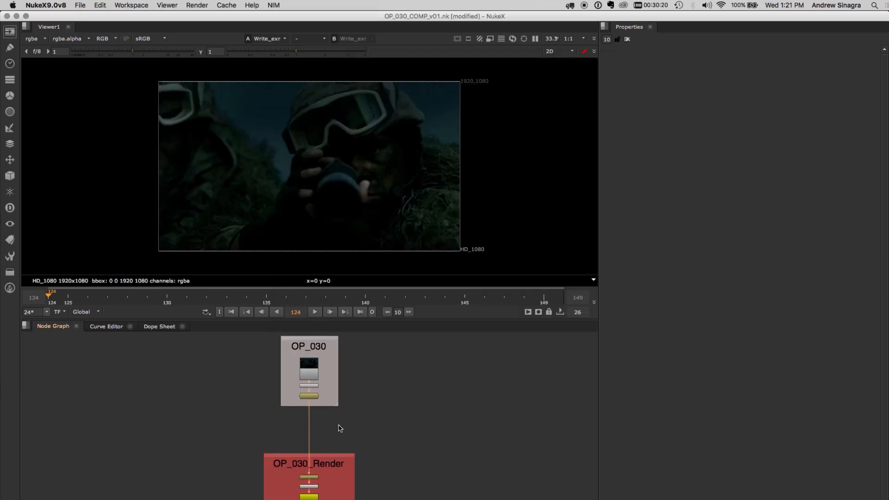
Step: Insert a Blur node and a ColorCorrect node between the OP_030 group and the OP_030_Render group
click(311, 398)
key(b)
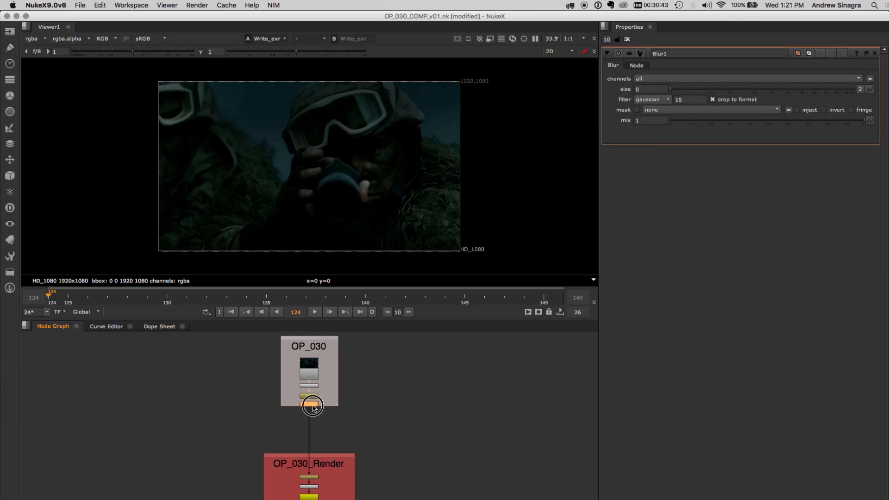
key(c)
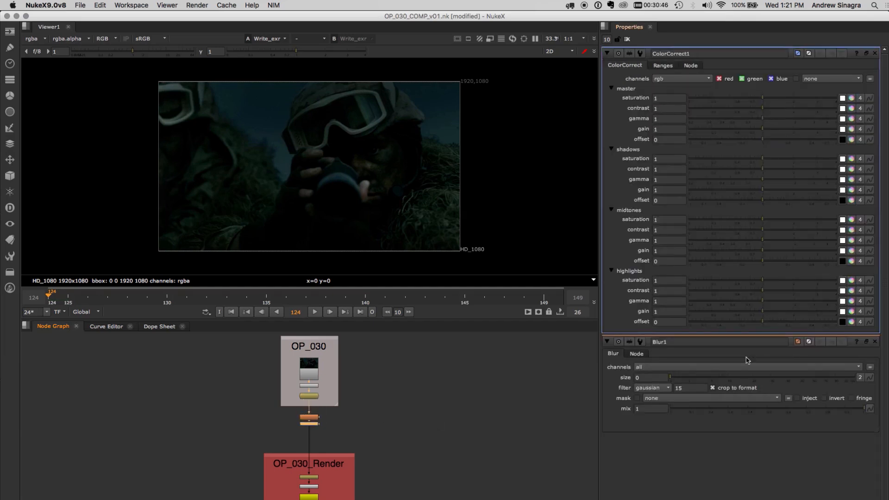
Step: Set the Blur size to 35.5 and the ColorCorrect master gain to 8
drag(738, 377, 779, 377)
drag(764, 130, 858, 106)
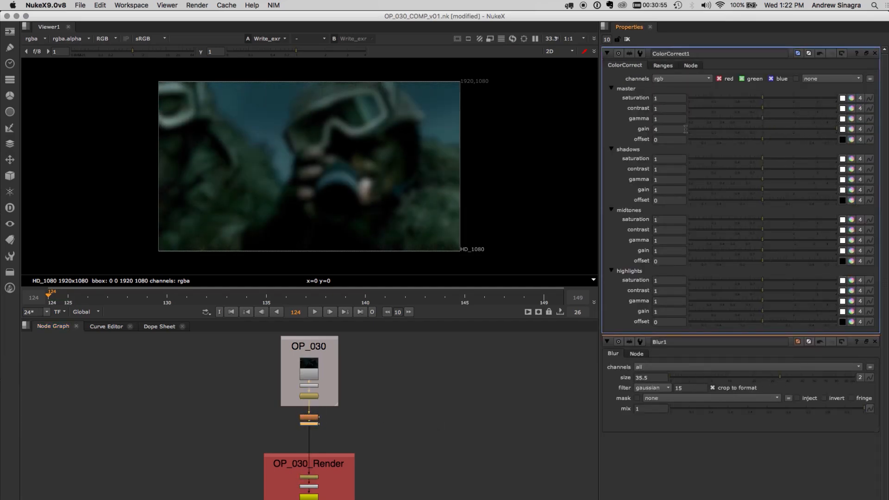
drag(658, 130, 644, 130)
text(8)
key(Return)
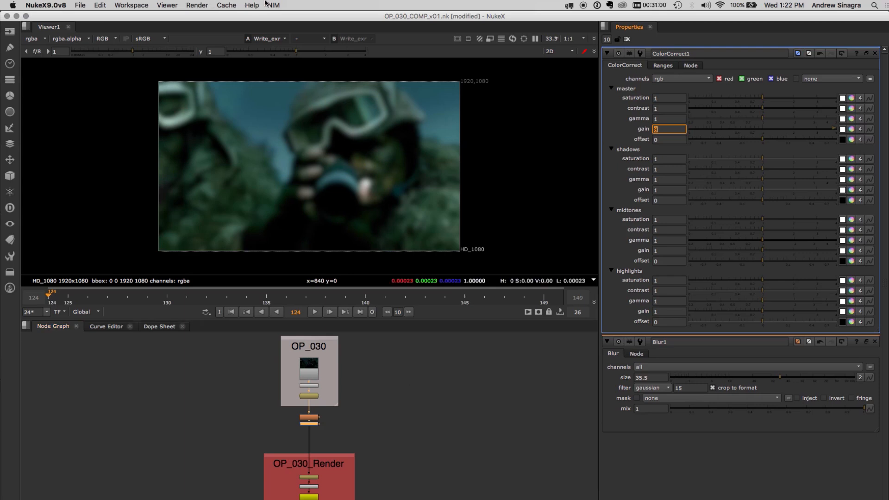
Step: Version up the OP_030 comp in NIM with the note "blurry and brigh"
click(274, 5)
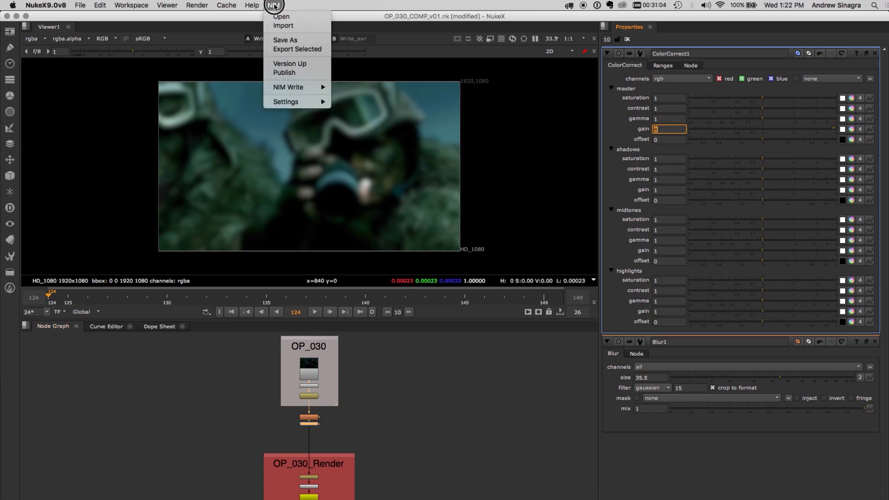
click(289, 63)
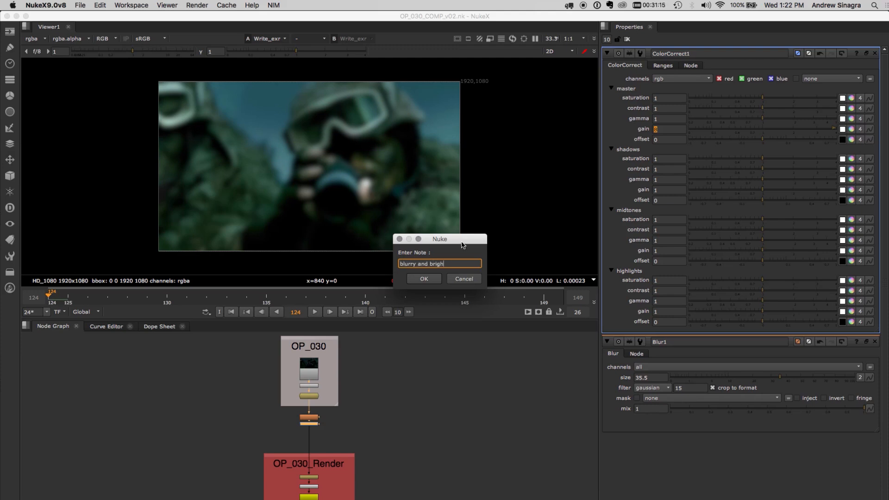
text(blurry and brigh)
click(424, 279)
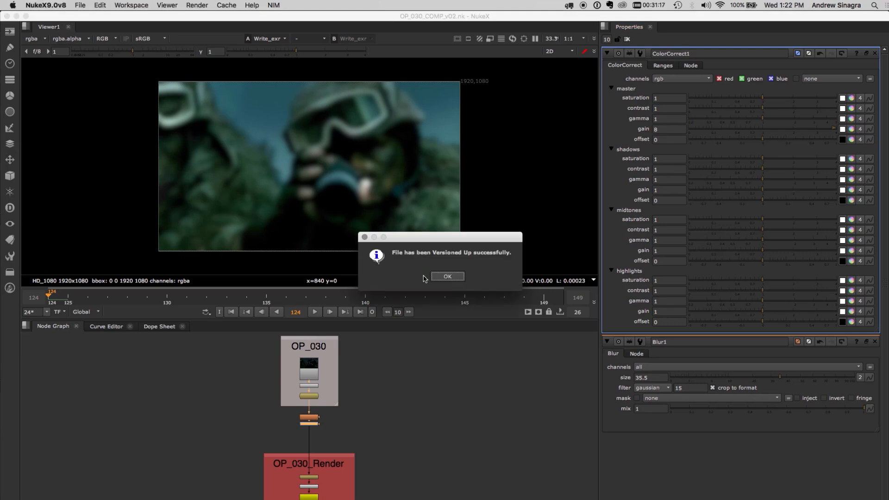
click(451, 276)
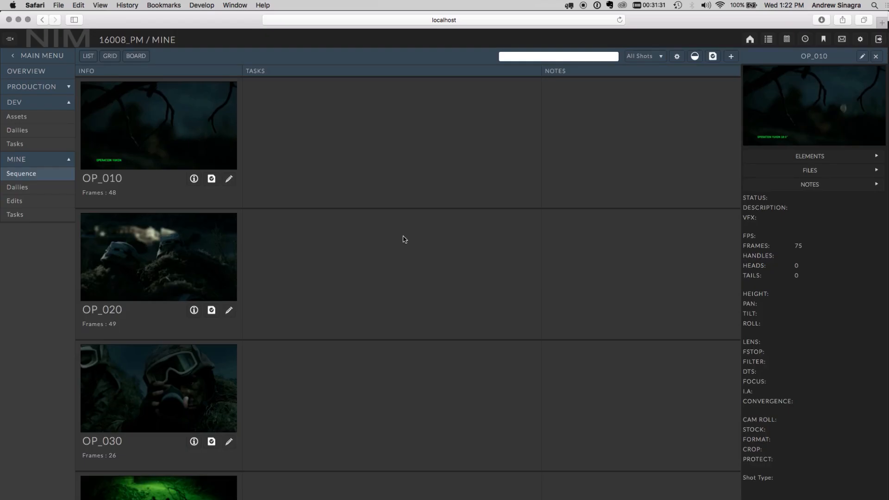
Step: Switch to the NIM page in Safari and inspect shot OP_030's comp file versions
click(194, 442)
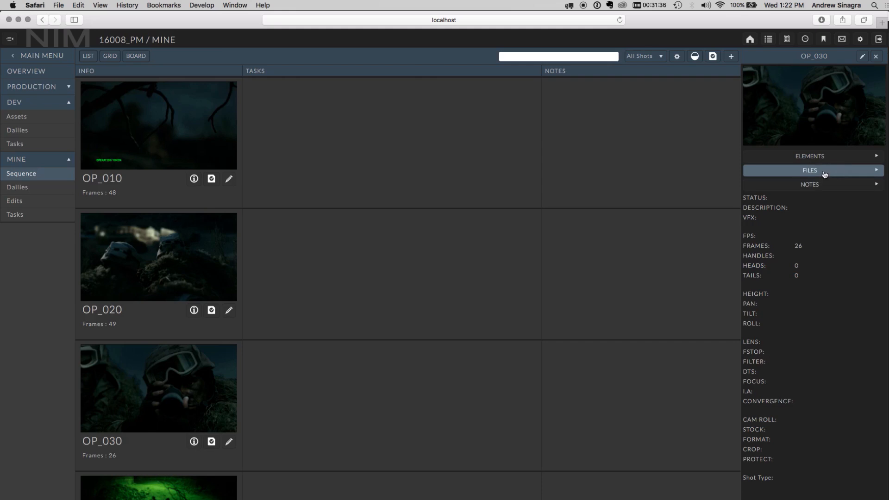
click(820, 171)
click(447, 84)
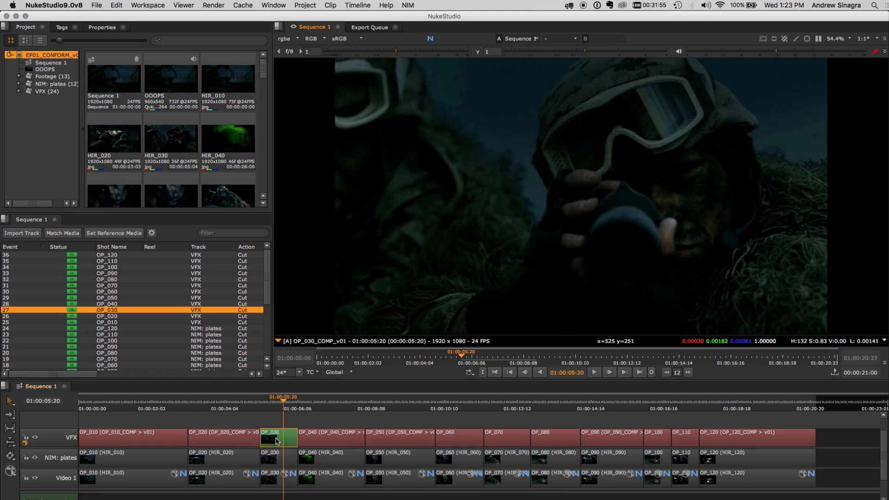
Step: In Nuke Studio, scan the OP_030 clip on the VFX track for new versions
right_click(276, 440)
mouse_move(368, 370)
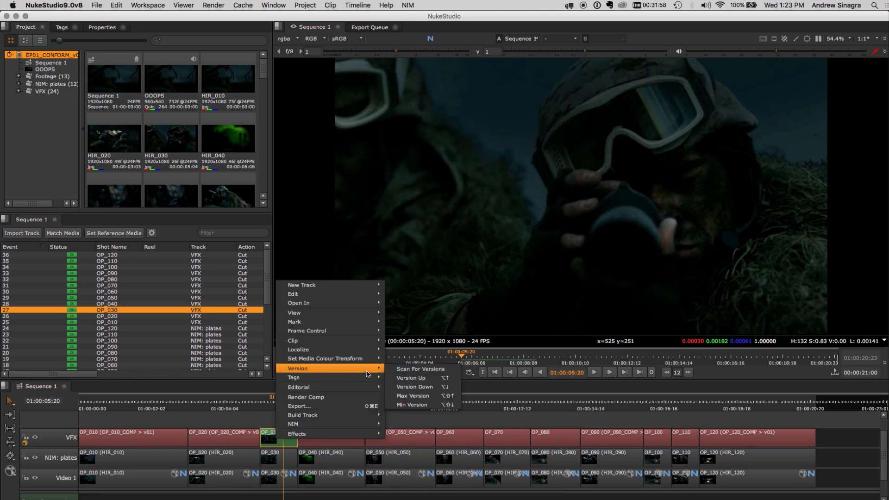
click(398, 369)
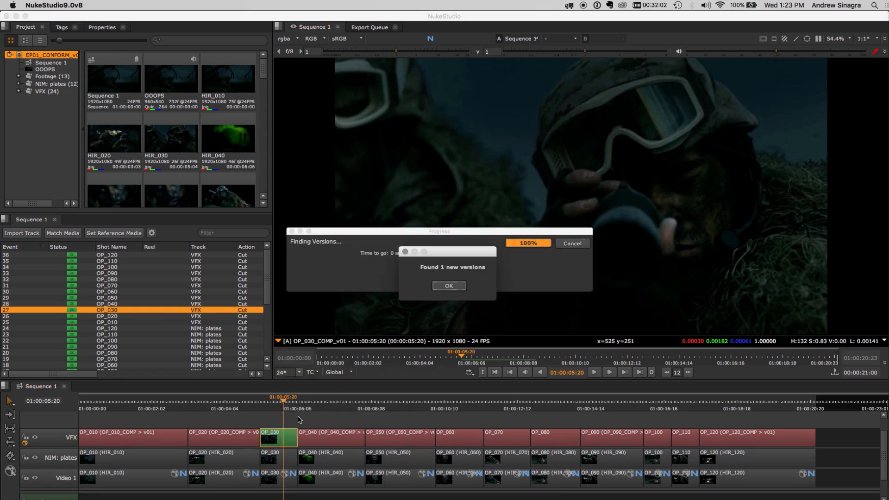
click(449, 285)
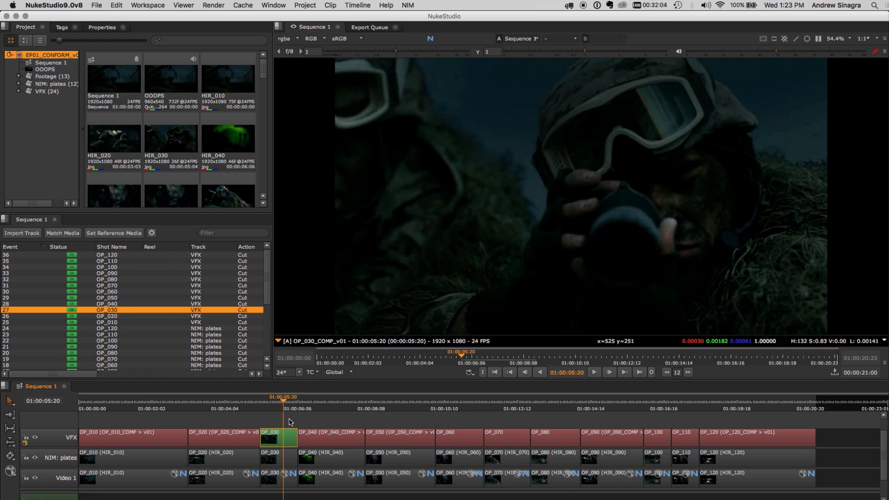
Step: Switch the OP_030 clip on the VFX track to OP_030_COMP_v02 and move the playhead to 01:00:05:16
alt+click(287, 435)
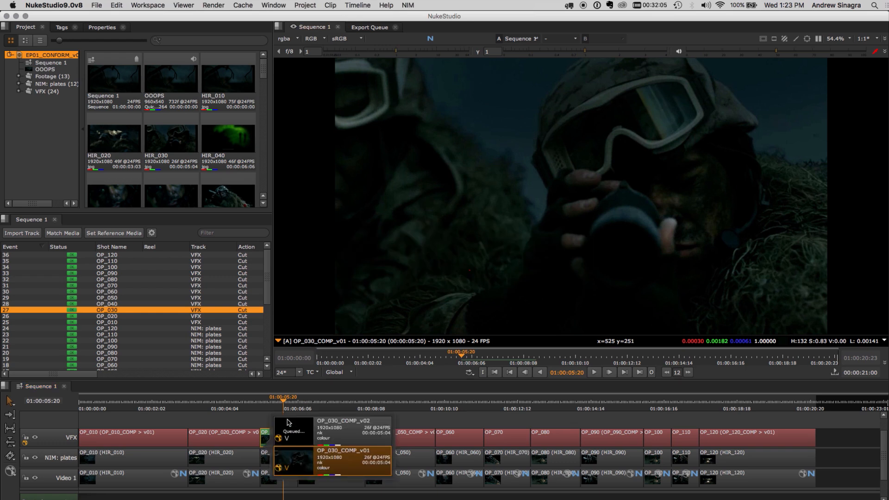
click(330, 433)
click(259, 421)
drag(283, 402, 277, 402)
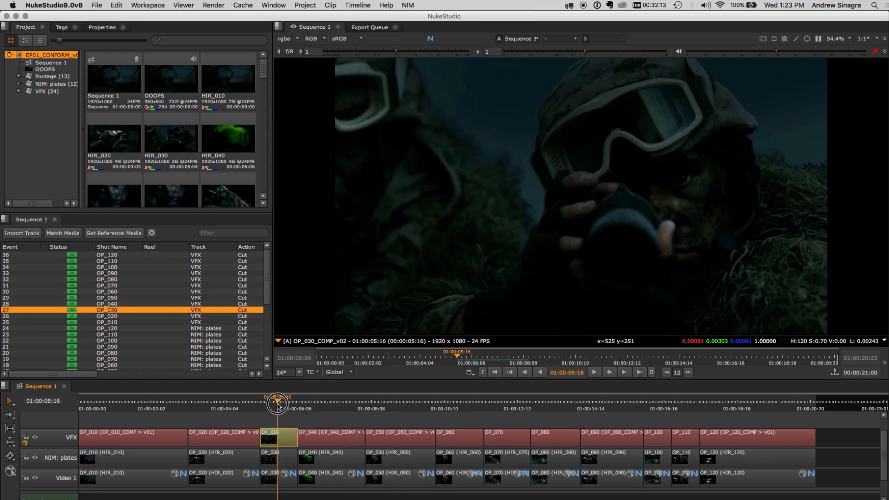
Step: Render the comp of the OP_030 clip on the VFX track
click(281, 441)
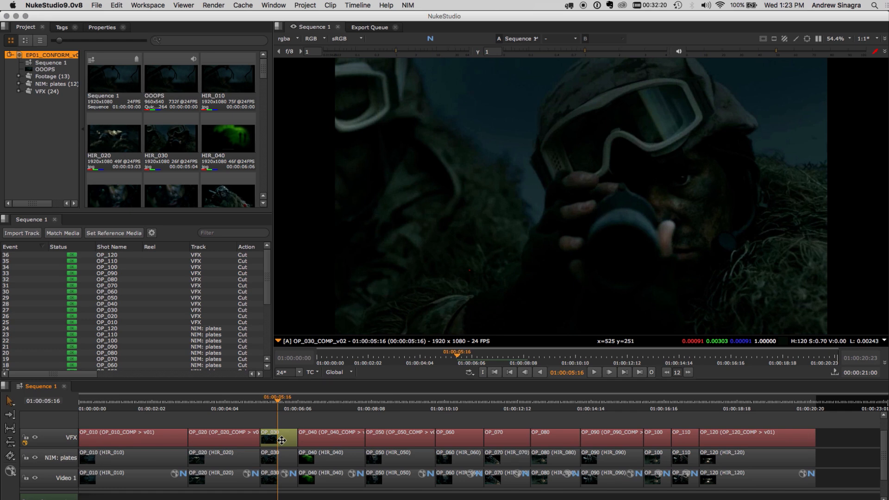
right_click(282, 440)
click(311, 409)
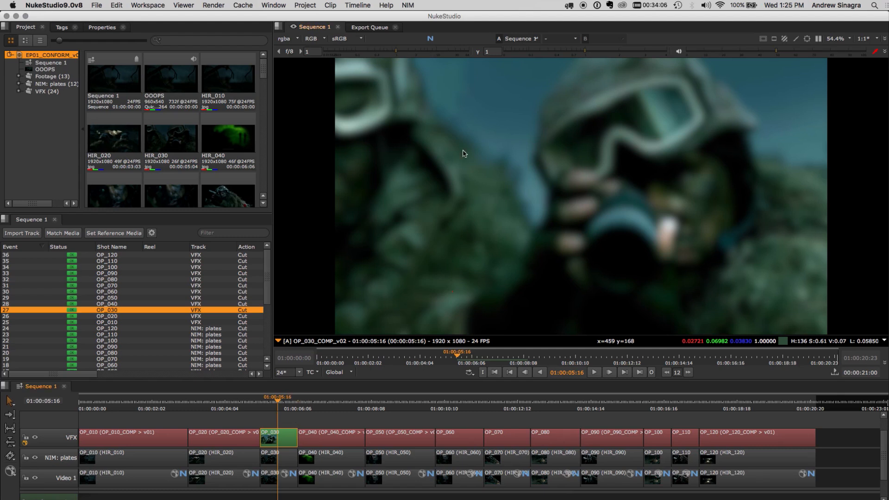
Step: Set up a NIM save of the project for job 16008_PM on server LOCAL_1, with show MINE and task CONFORM
click(409, 5)
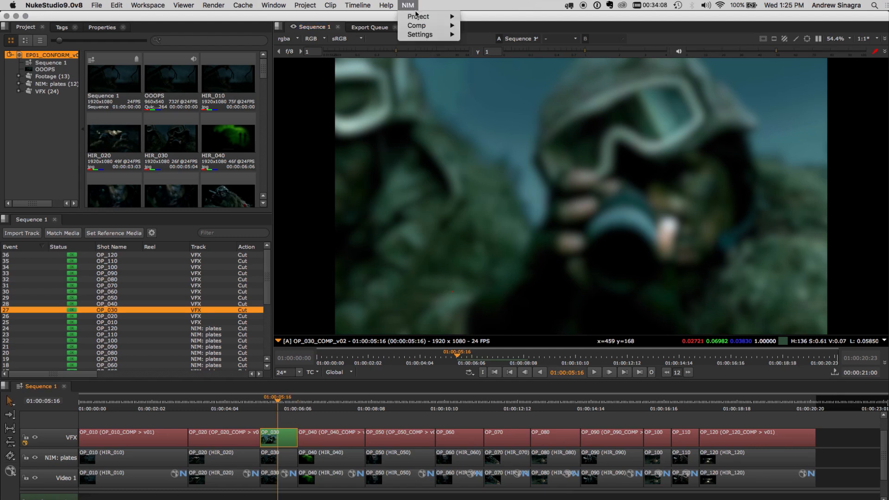
mouse_move(416, 18)
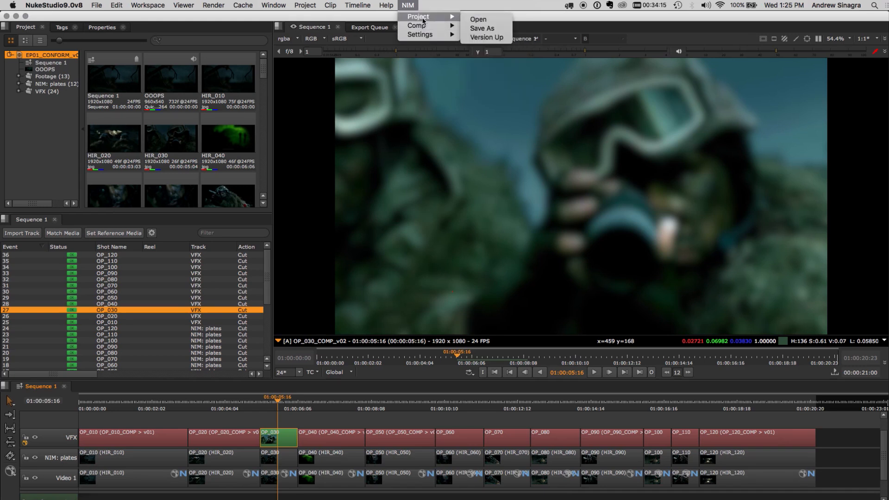
click(478, 29)
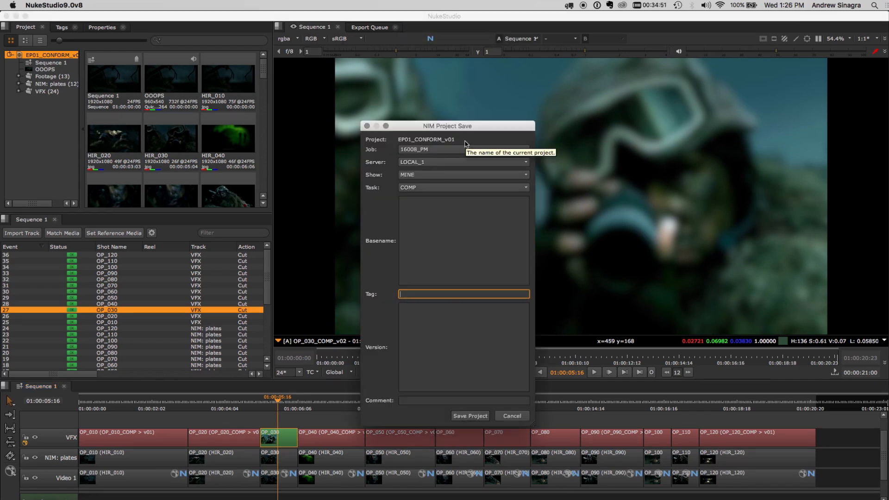
click(462, 149)
click(461, 149)
click(448, 162)
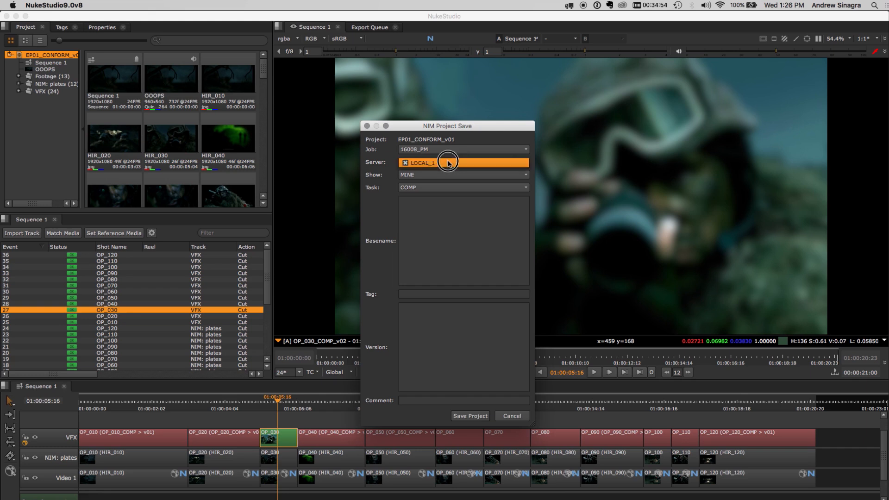
click(449, 162)
click(446, 176)
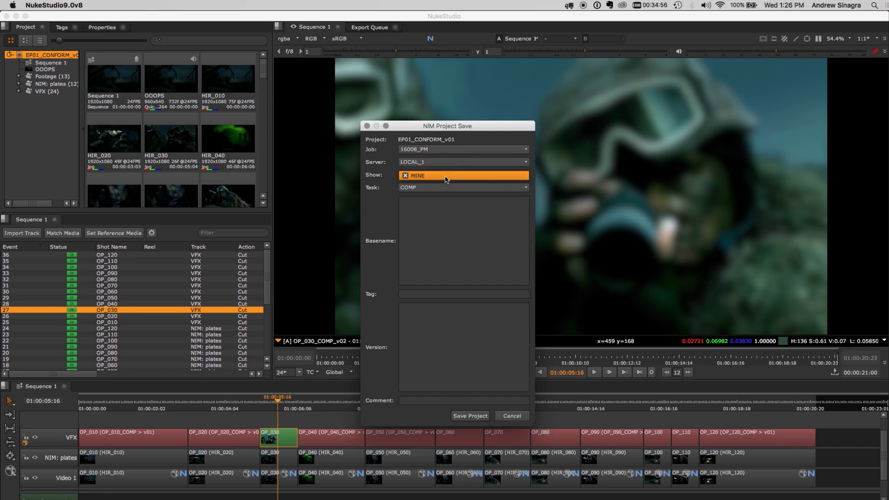
click(445, 176)
click(446, 188)
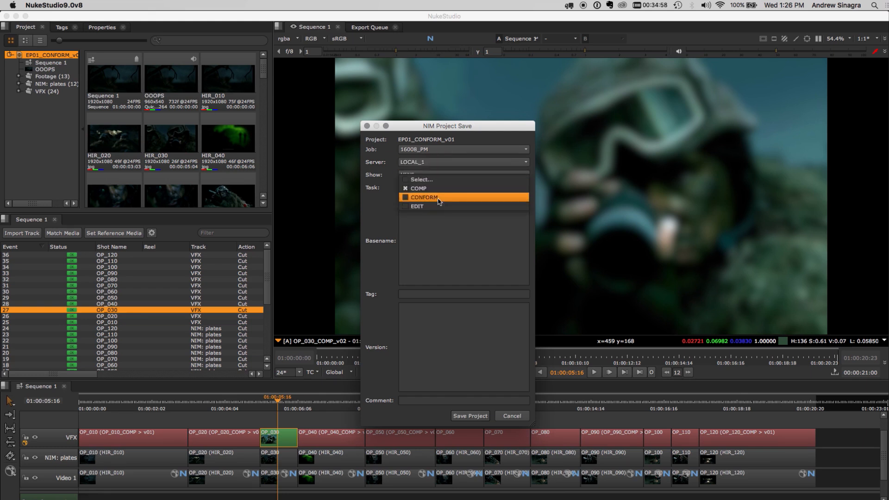
click(438, 199)
Step: Add the comment "initial conform" and save the project to NIM
click(434, 401)
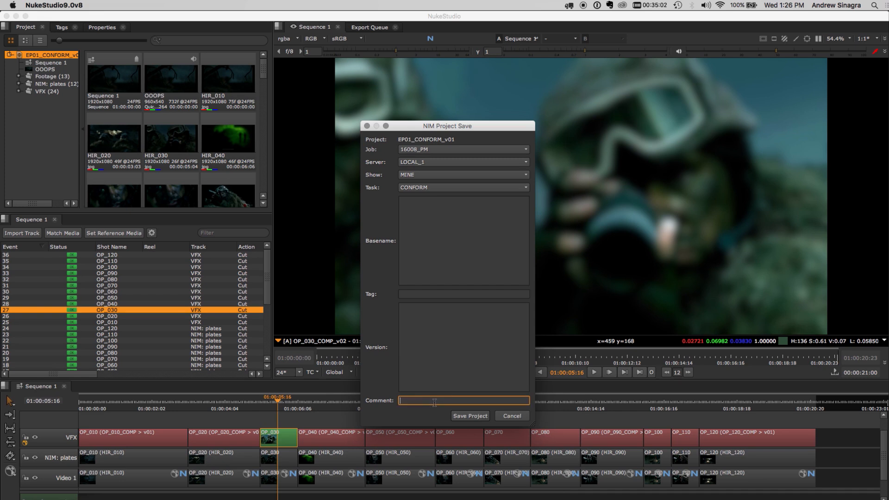
text(initial conform)
click(468, 419)
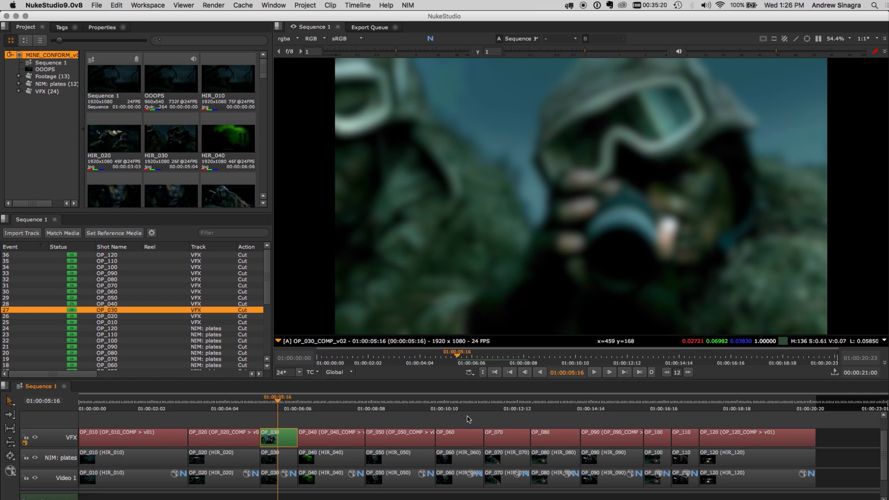
Step: Version up the project in NIM with the comment "this is version 2"
click(407, 6)
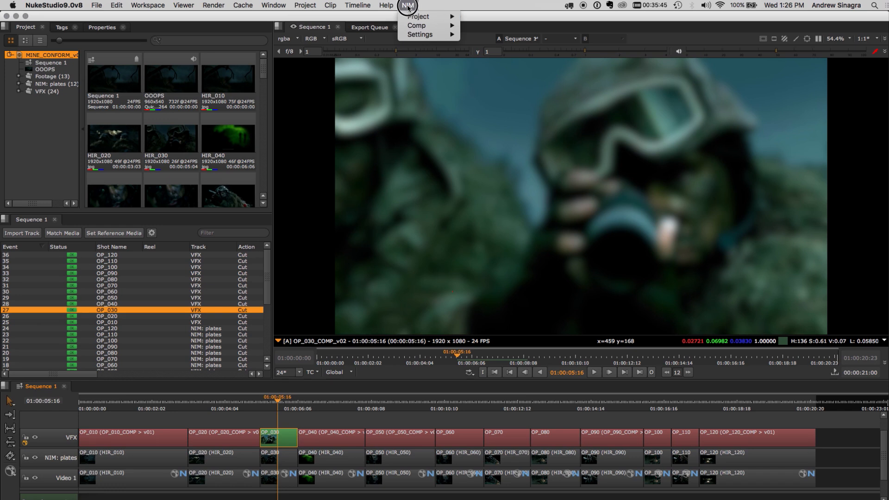
mouse_move(419, 17)
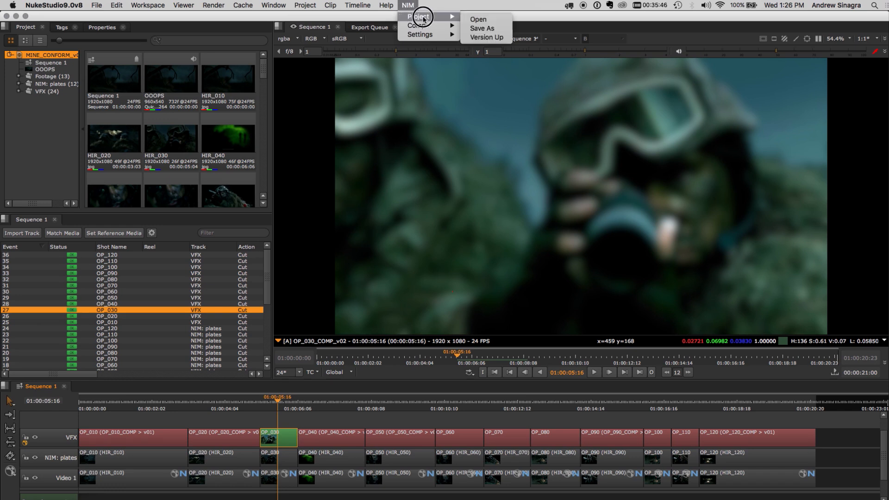
click(478, 28)
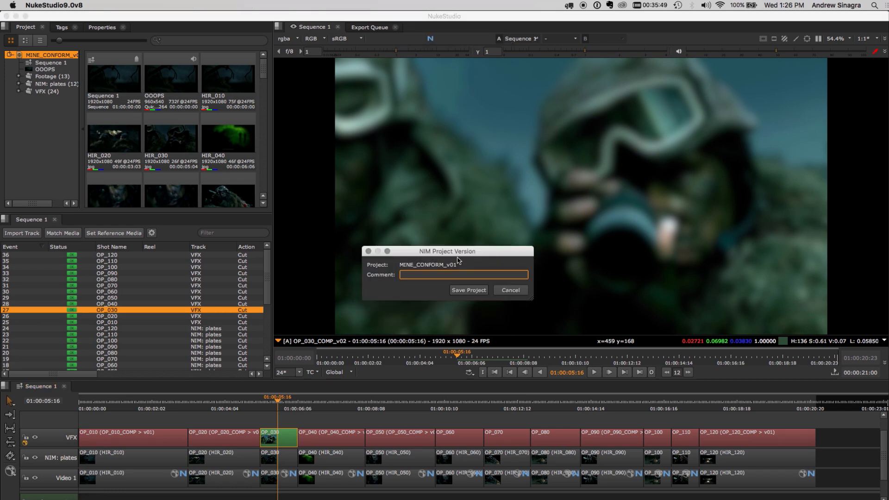
text(this is version 2)
click(463, 290)
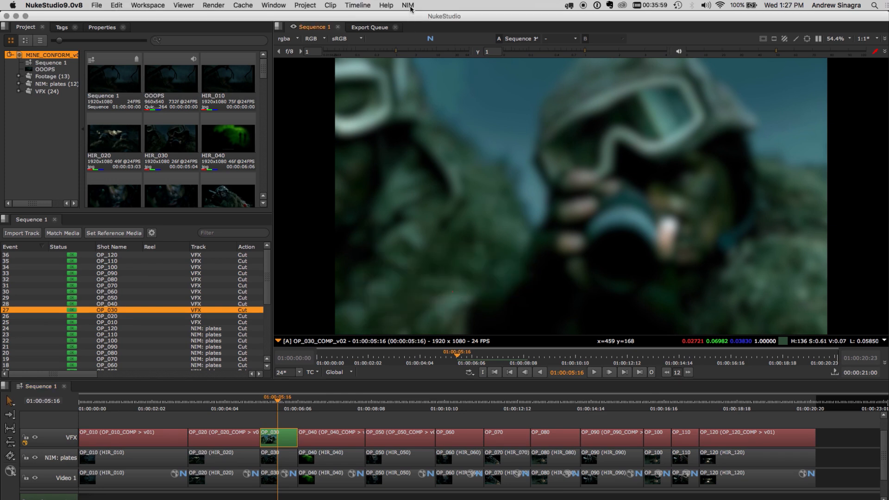
Step: Set up opening a NIM project from job 16008_PM, with show MINE and task CONFORM
click(408, 5)
mouse_move(423, 21)
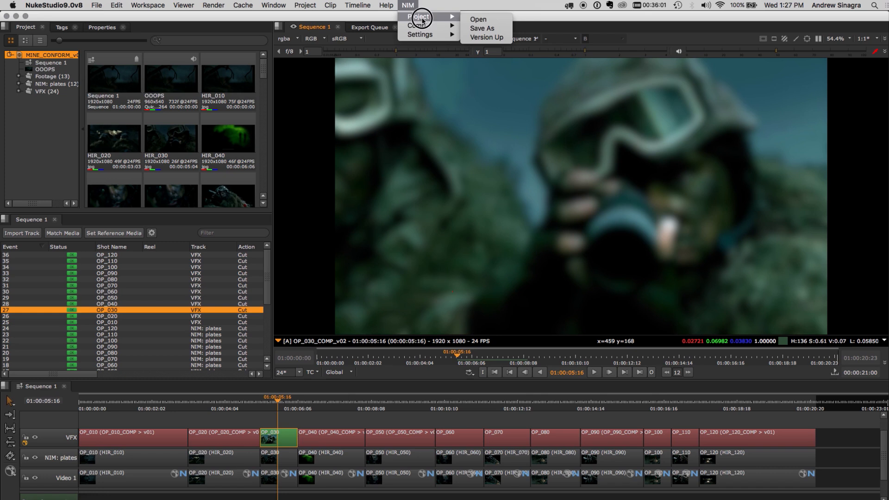
click(478, 19)
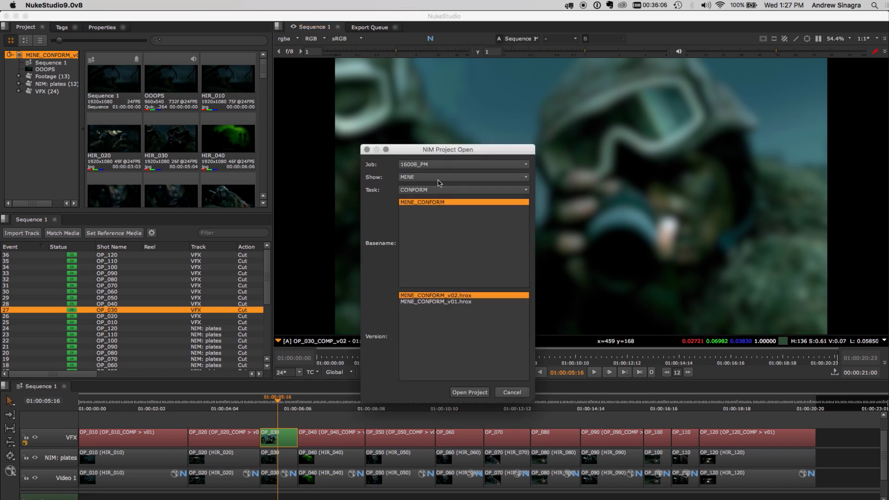
click(457, 165)
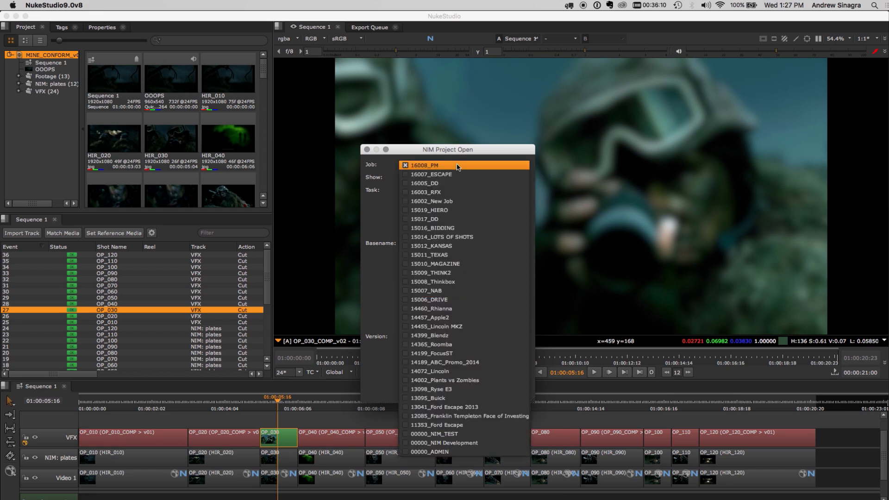
click(458, 165)
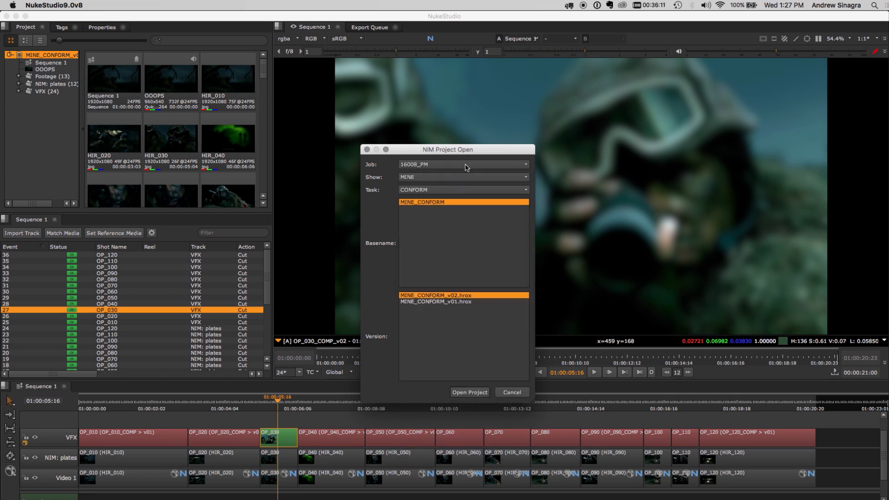
click(447, 181)
click(446, 177)
click(442, 191)
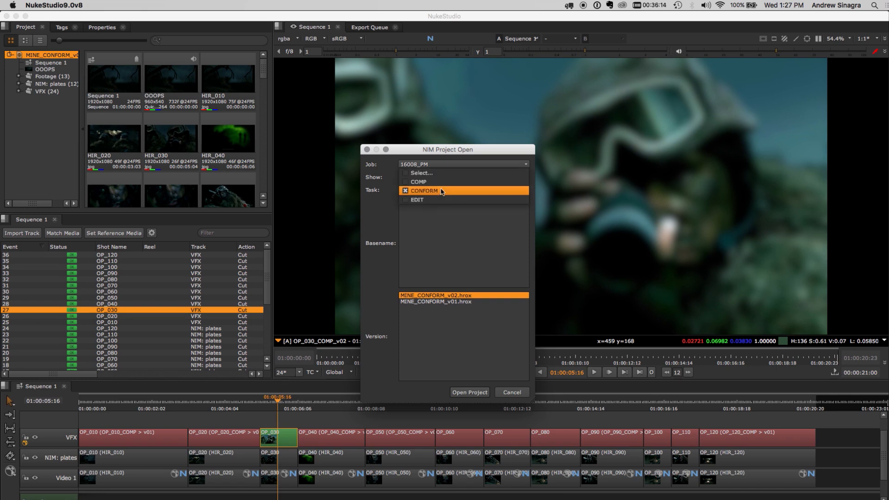
click(442, 191)
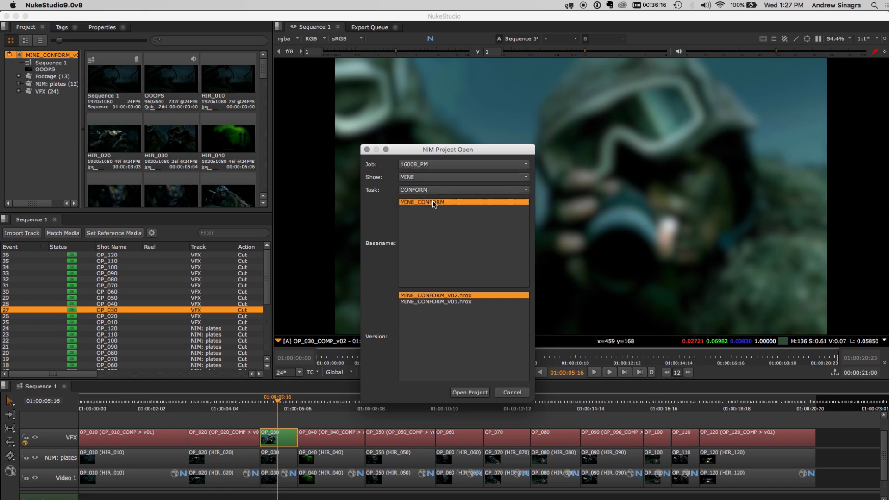
Step: Select version MINE_CONFORM_v02.hrox of the MINE_CONFORM basename and open that project
click(440, 302)
click(441, 296)
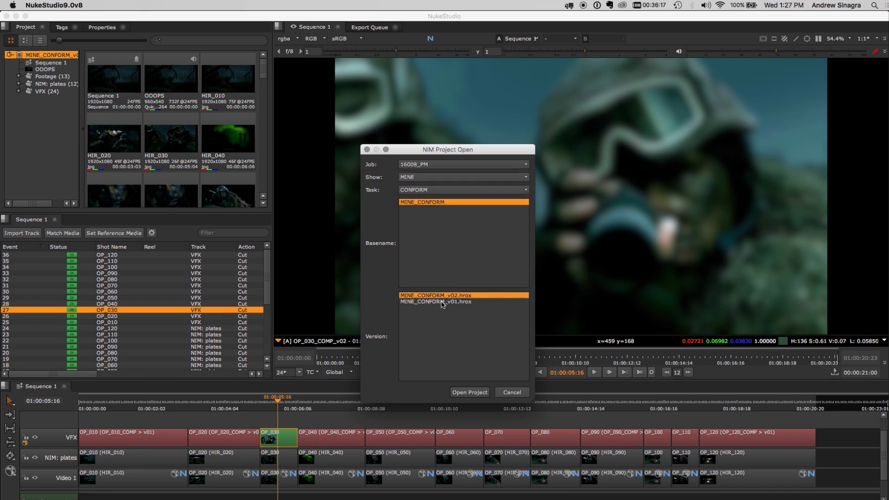
click(443, 302)
click(442, 295)
click(469, 392)
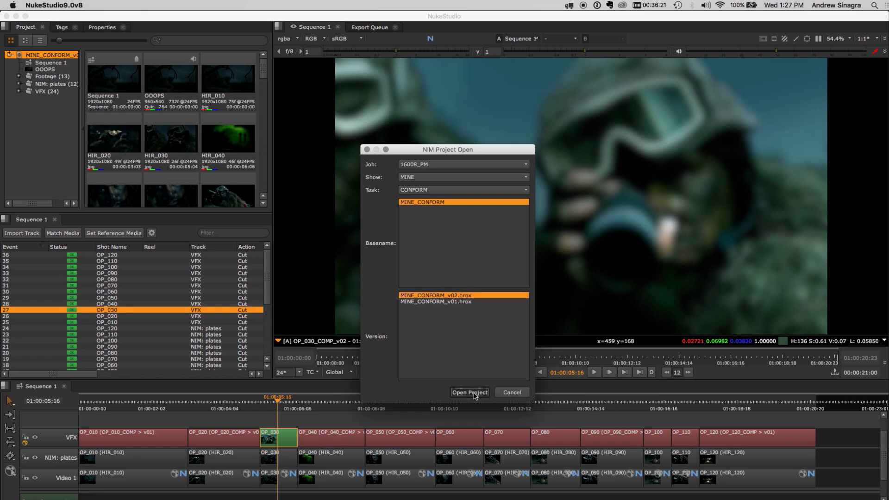
click(407, 5)
mouse_move(417, 26)
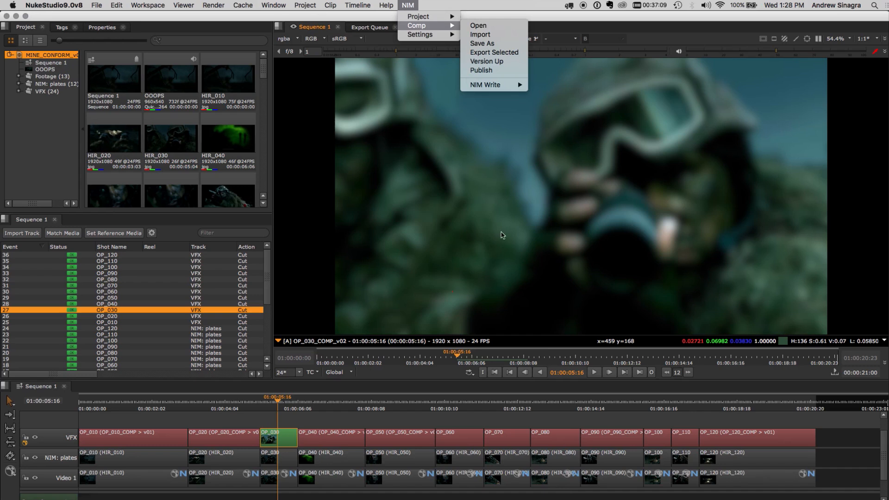
mouse_move(505, 84)
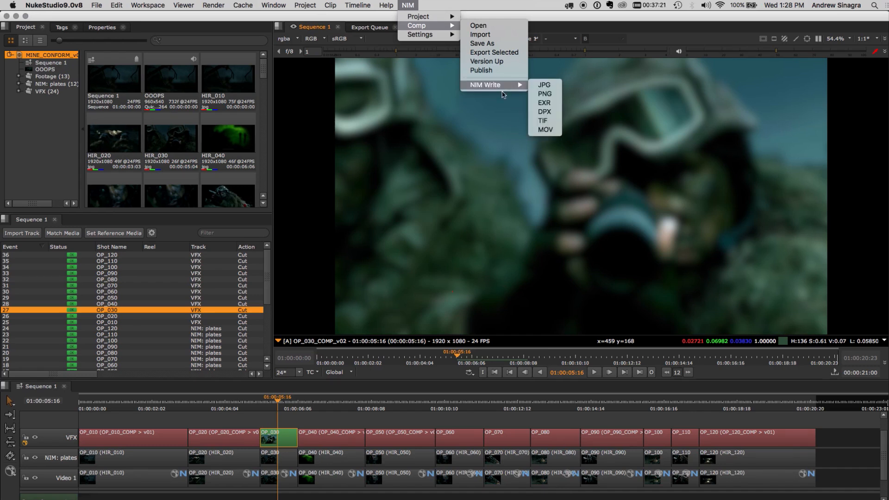
click(483, 153)
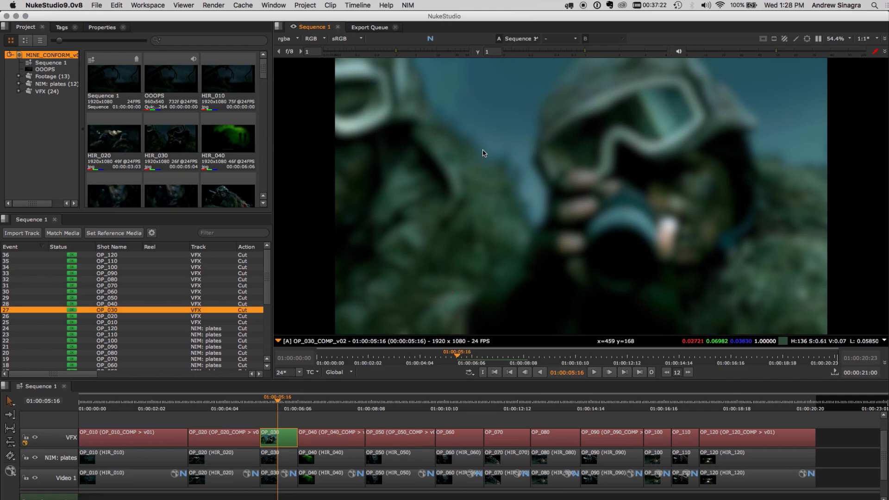